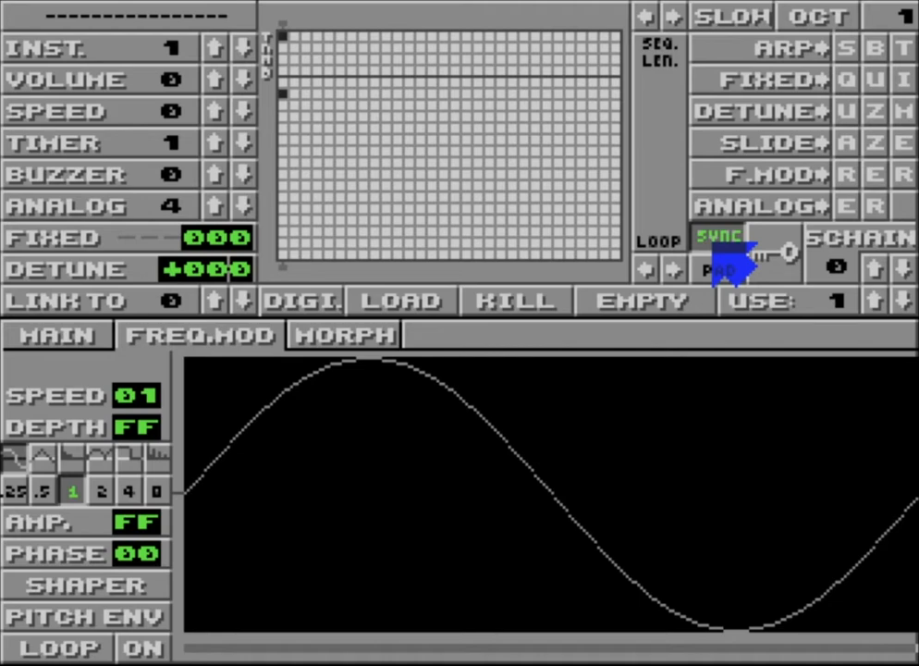
# - Disable SYNC and enable PAD for instrument 1
pyautogui.click(717, 242)
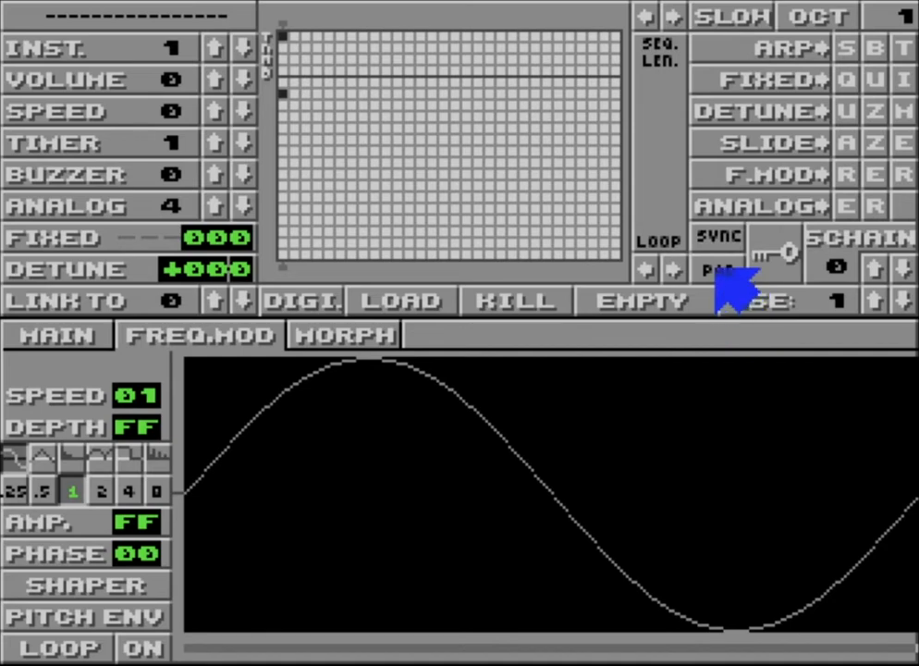
pyautogui.click(719, 271)
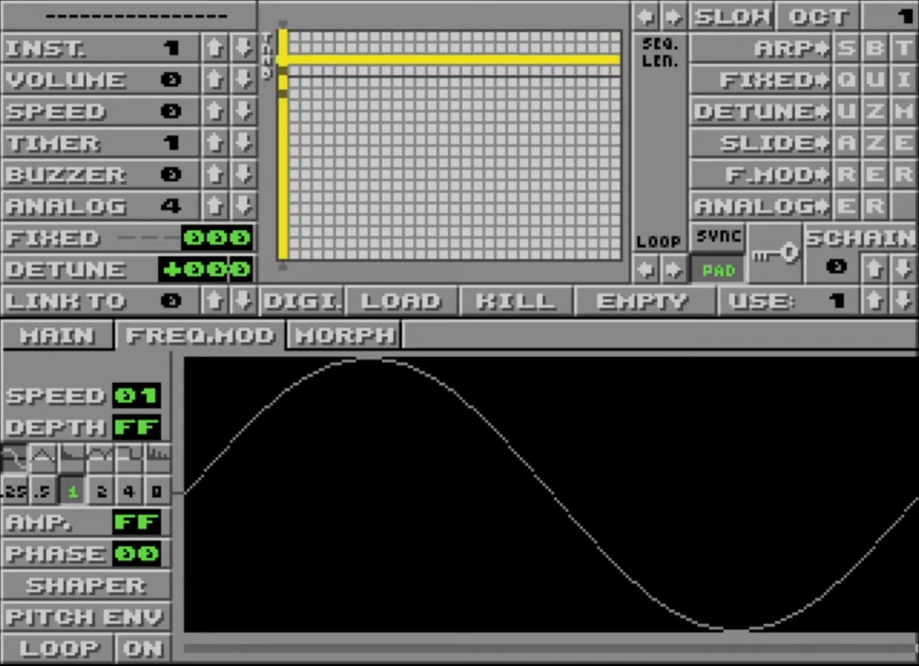
# - Activate the third flag row in the first step of the sequence grid and set Buzzer to A
pyautogui.click(282, 58)
pyautogui.click(220, 174)
pyautogui.click(220, 174)
pyautogui.click(220, 173)
pyautogui.click(220, 173)
pyautogui.click(220, 174)
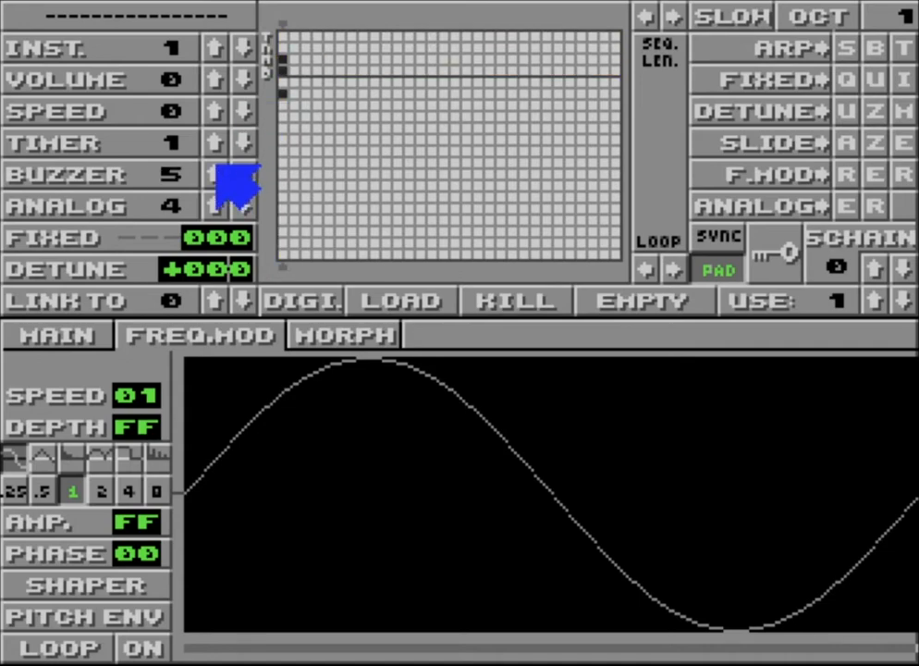
pyautogui.click(220, 174)
pyautogui.click(220, 174)
pyautogui.click(220, 173)
pyautogui.click(220, 174)
pyautogui.click(220, 174)
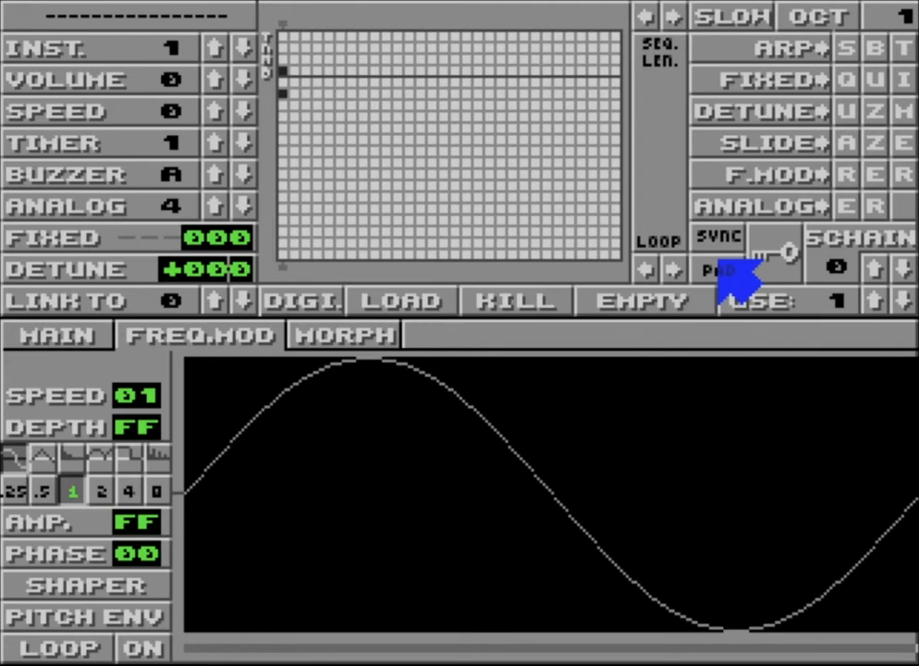
# - Toggle the PAD option of instrument 1 on and back off
pyautogui.click(718, 269)
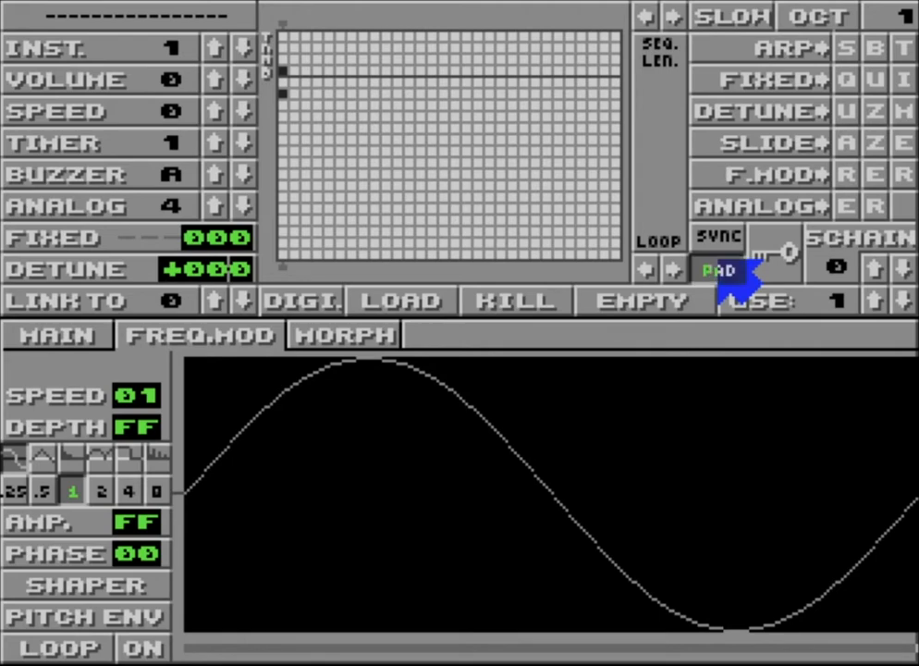
pyautogui.click(719, 269)
pyautogui.click(718, 269)
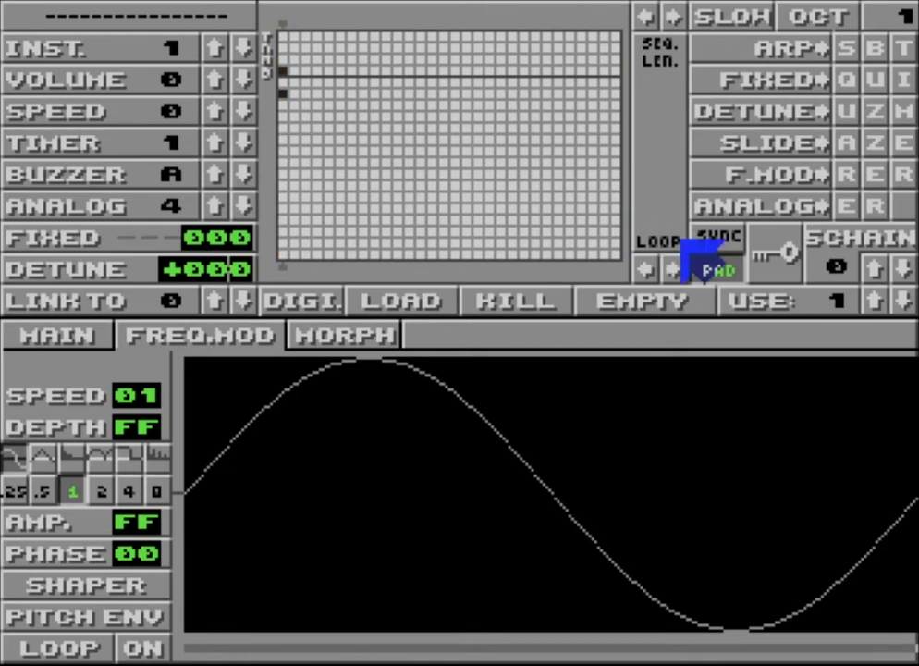
pyautogui.click(719, 273)
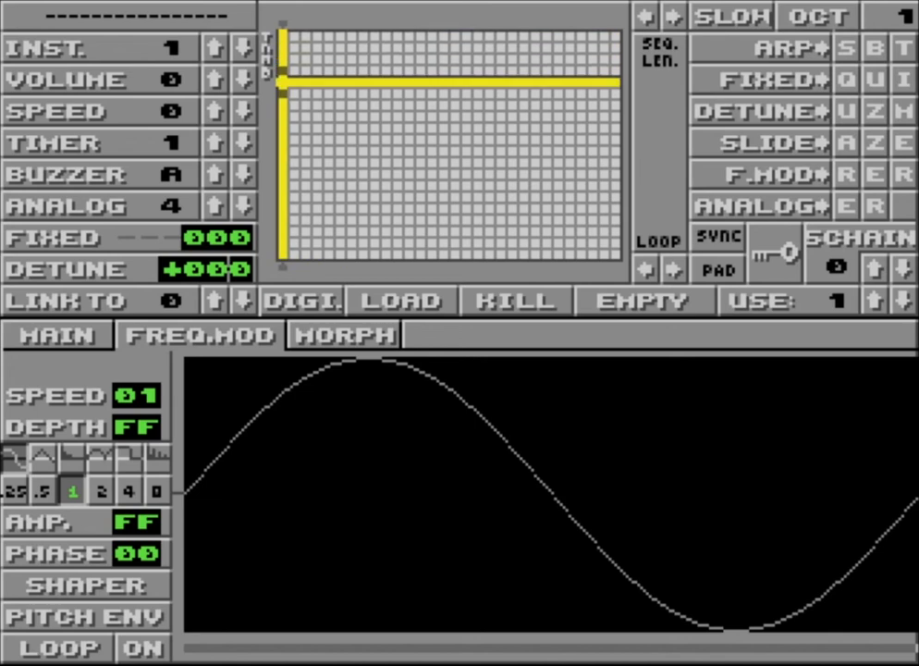
# - Extend the instrument's sequence to ten steps, draw a volume decay falling to zero, and place the loop point on the last step
pyautogui.moveTo(282, 36)
pyautogui.mouseDown()
pyautogui.moveTo(308, 19)
pyautogui.moveTo(374, 20)
pyautogui.mouseUp()
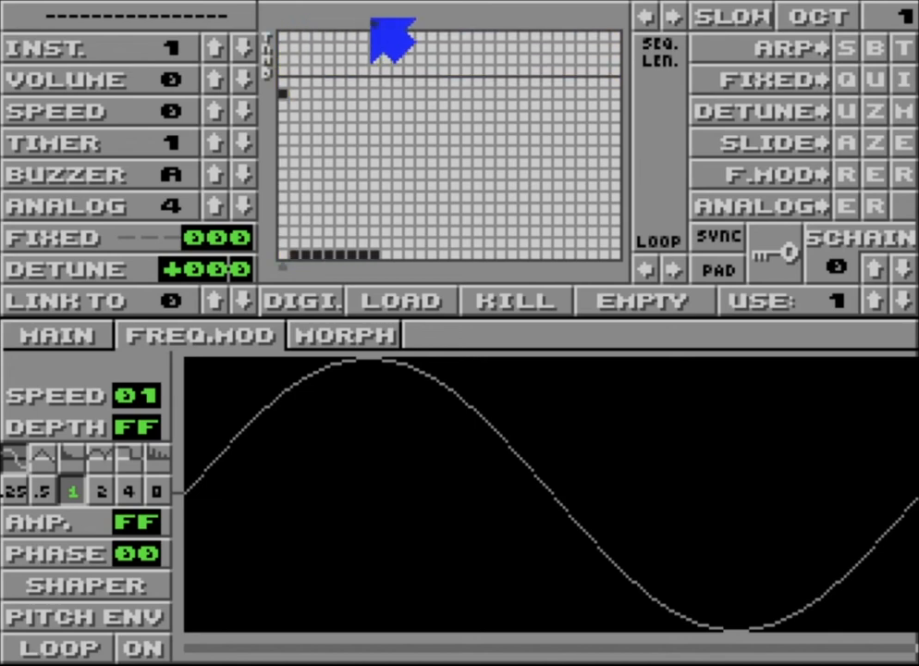
pyautogui.moveTo(282, 90); pyautogui.dragTo(380, 268)
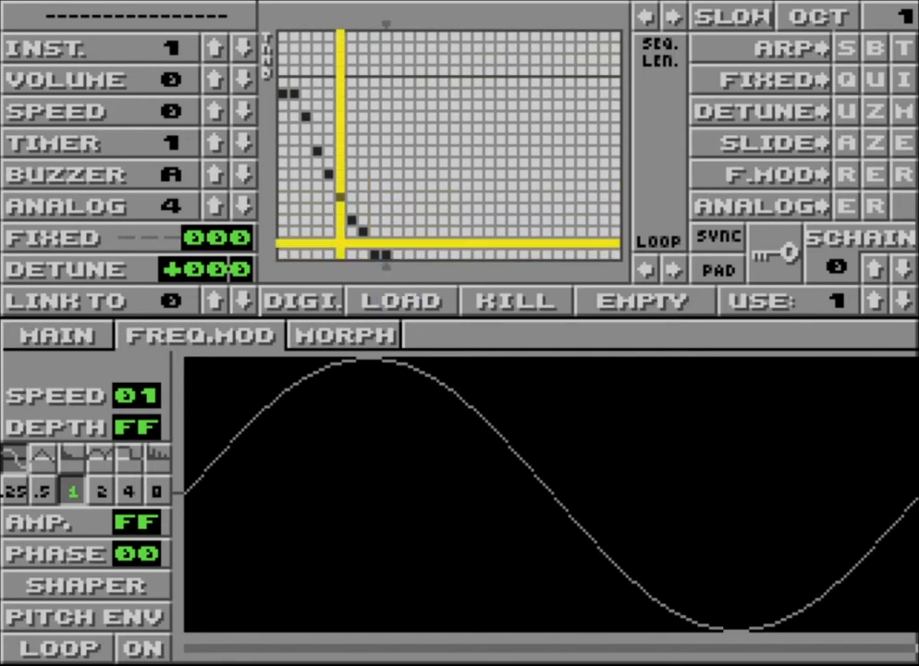
# - Set the instrument's Speed to 5 and raise the first volume step of the sequence to maximum
pyautogui.click(220, 117)
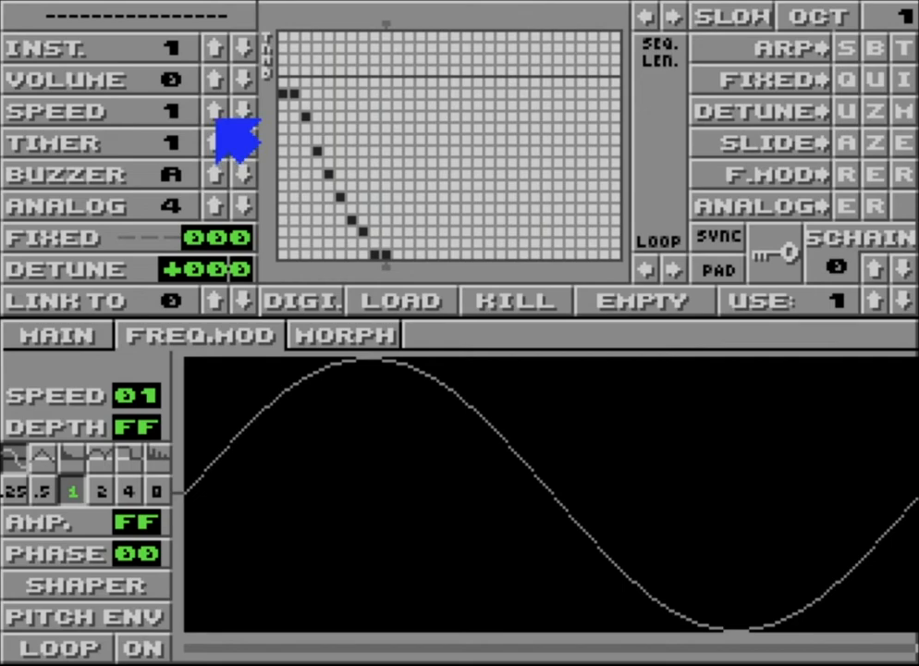
pyautogui.click(220, 116)
pyautogui.click(220, 116)
pyautogui.click(220, 116)
pyautogui.click(220, 117)
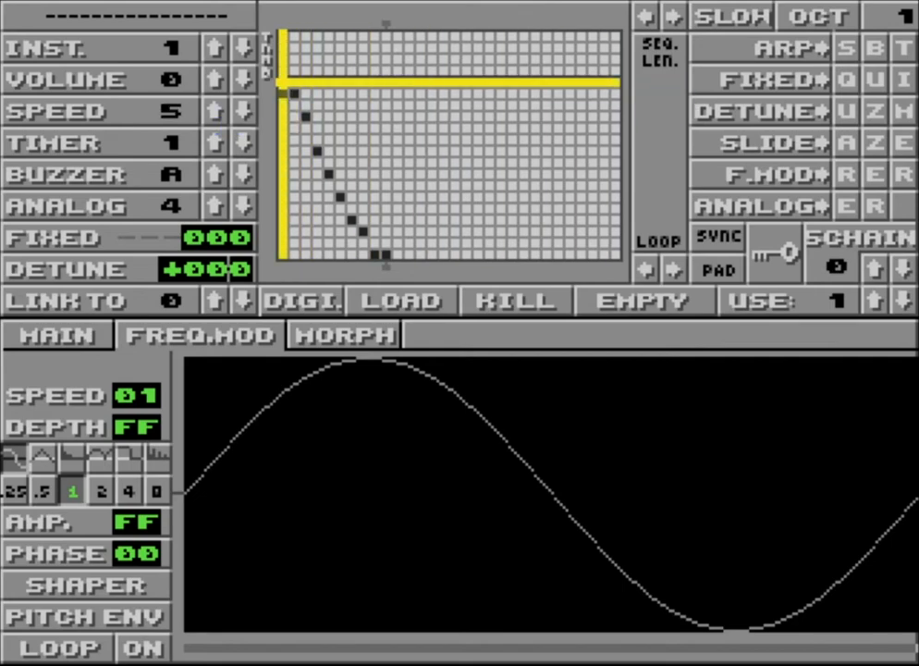
pyautogui.click(282, 83)
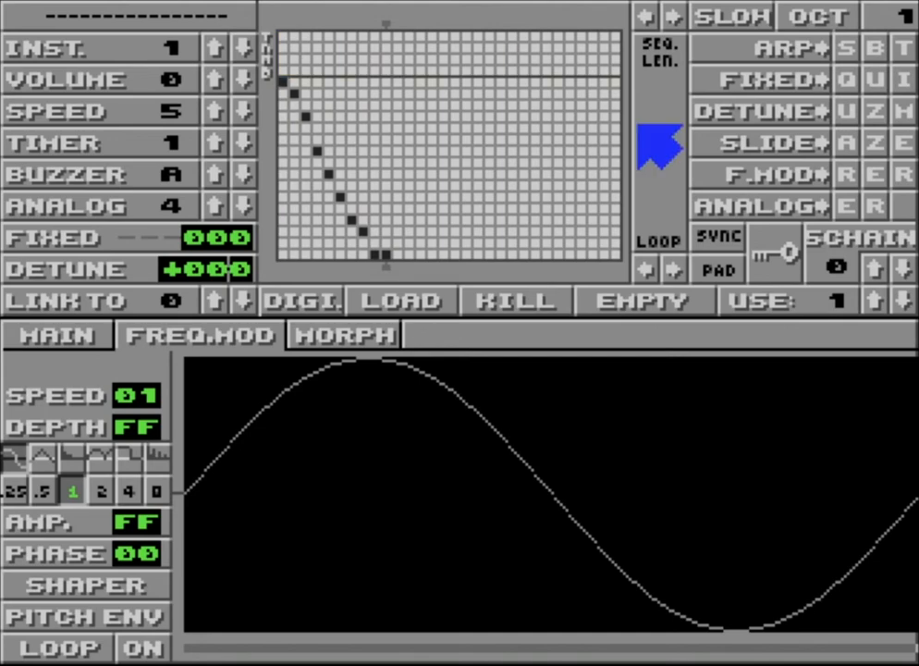
# - Apply a fixed frequency of 010 to the square voice and set the instrument's Speed to 8
pyautogui.click(847, 86)
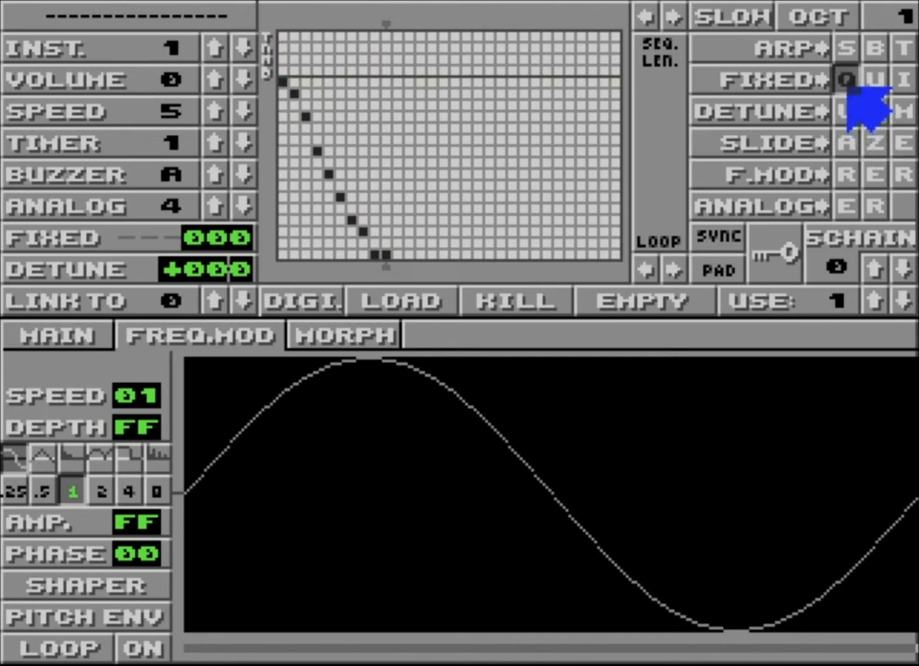
pyautogui.click(218, 240)
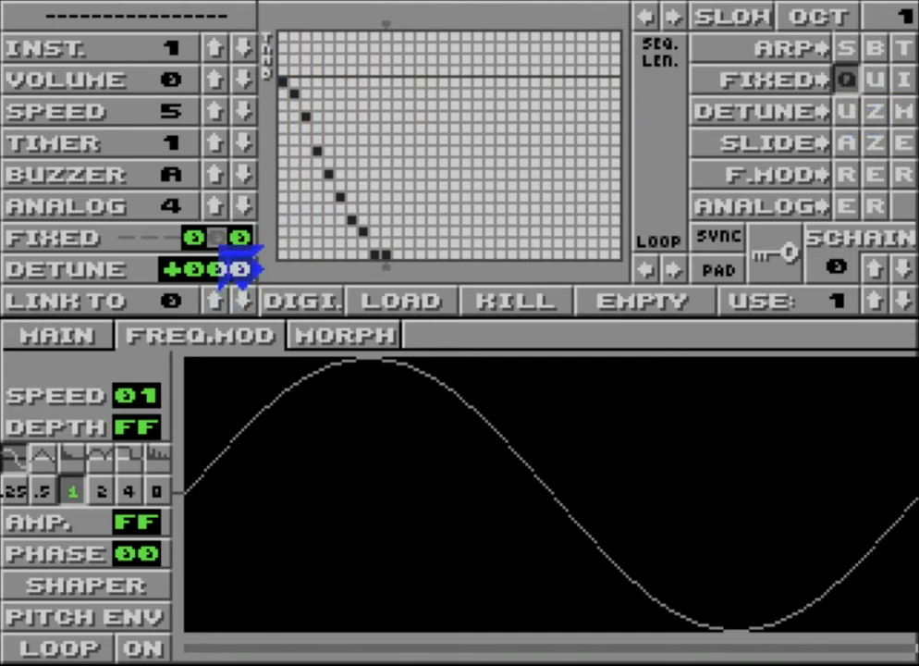
pyautogui.write('1')
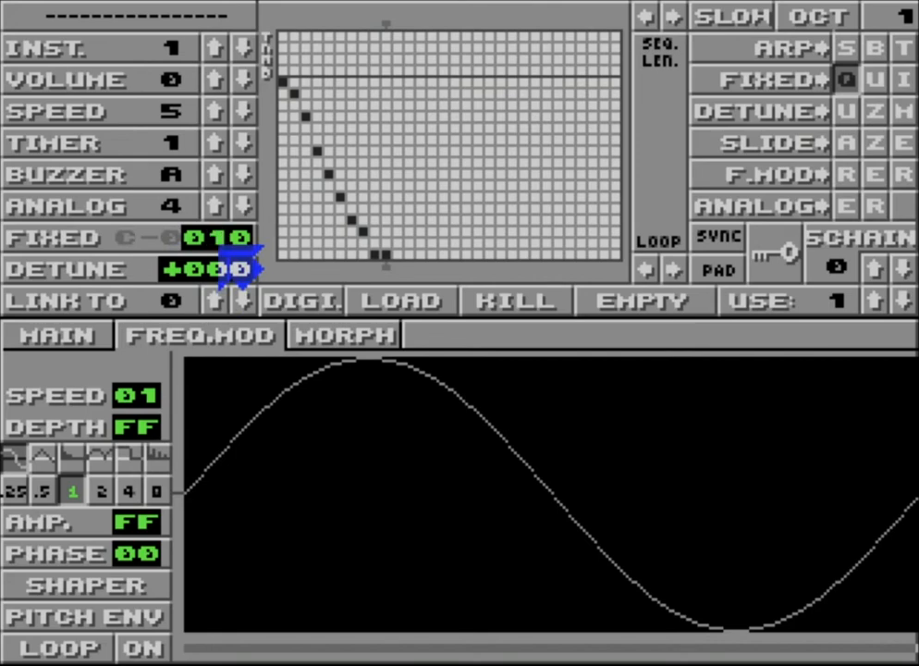
pyautogui.click(219, 112)
pyautogui.click(218, 112)
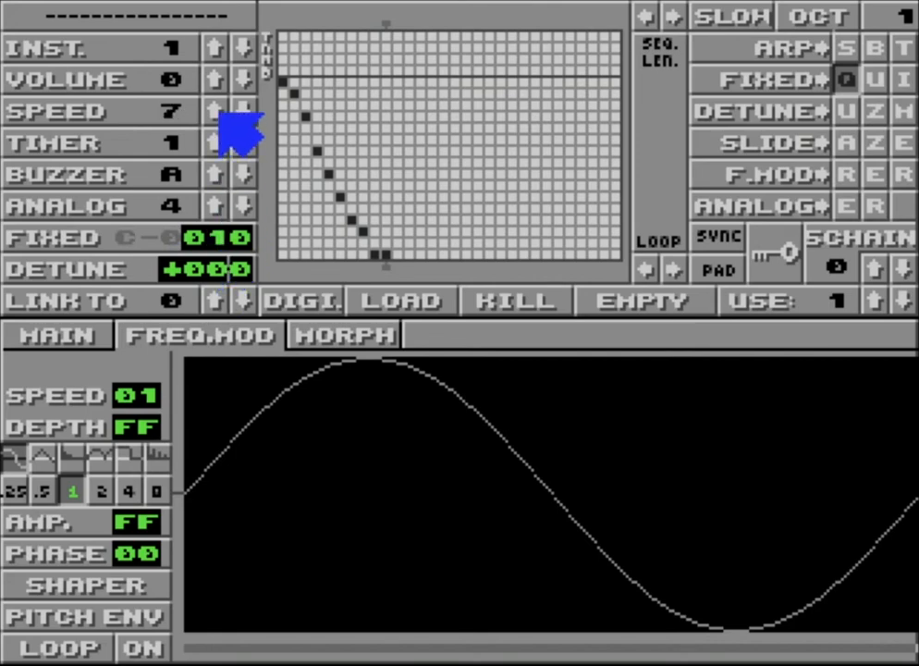
pyautogui.click(219, 112)
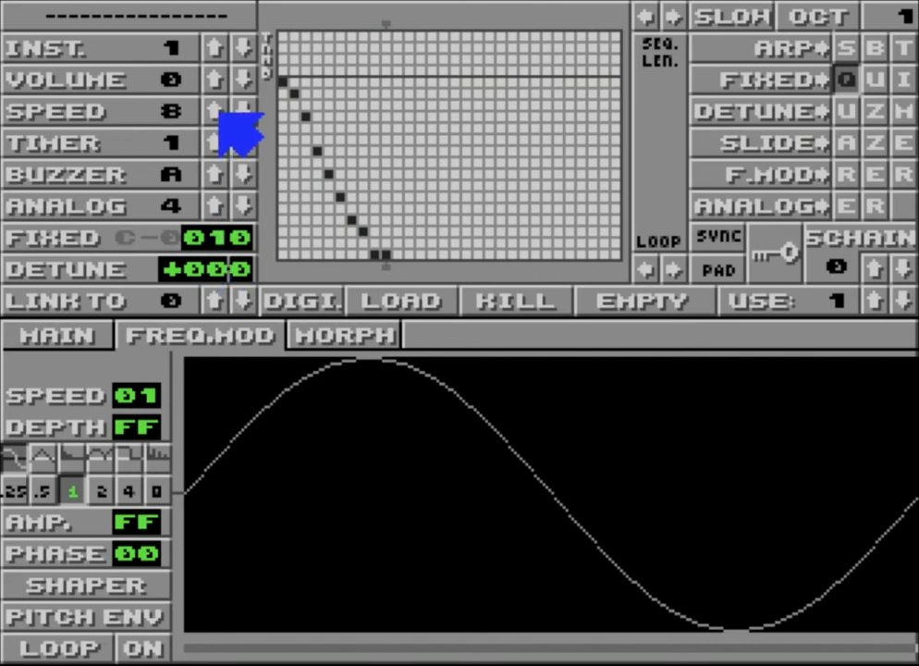
# - Enable frequency modulation for the square voice and give it the decaying curve waveform at multiplier 8
pyautogui.click(846, 174)
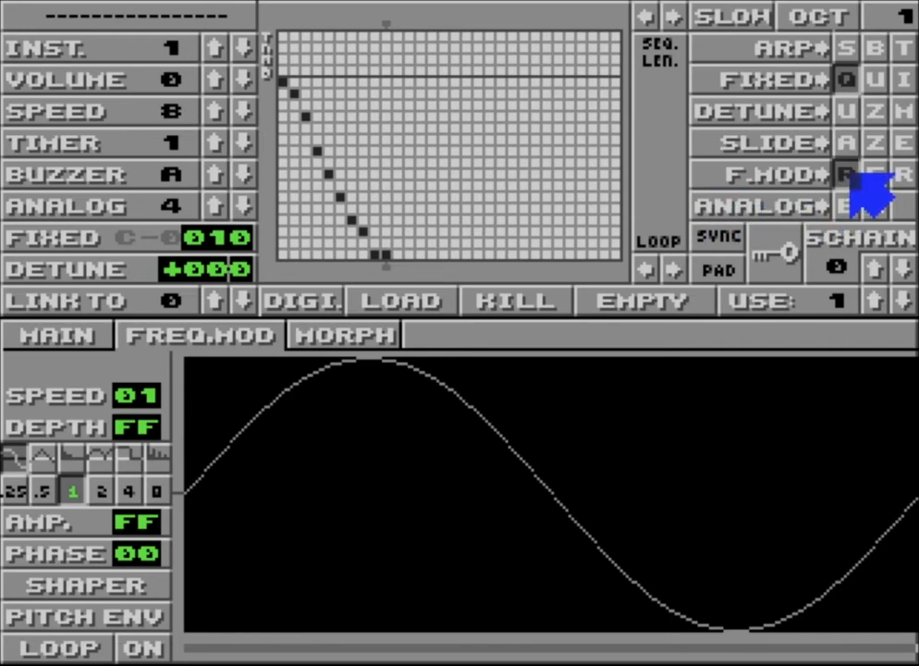
pyautogui.click(72, 458)
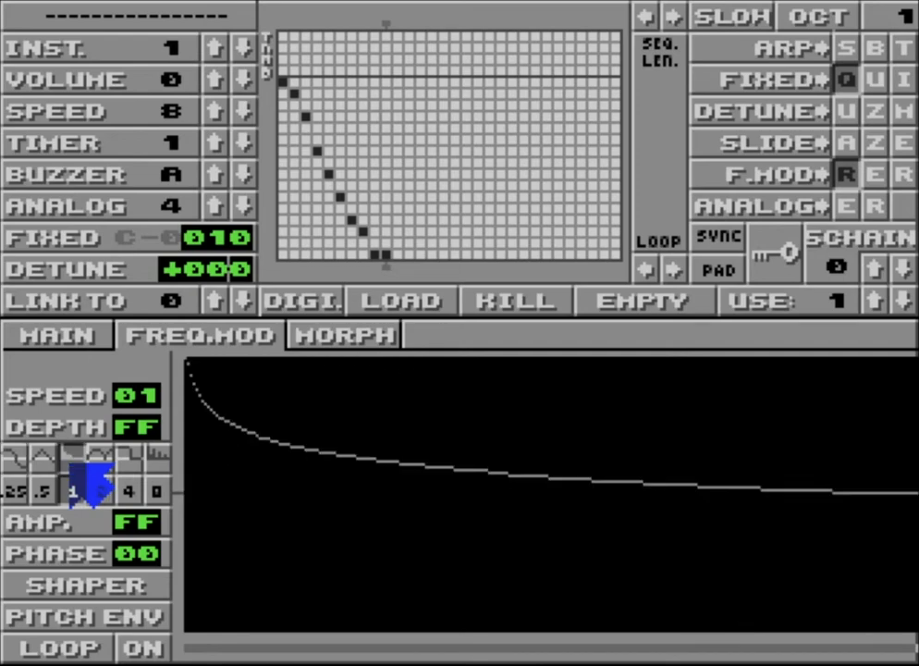
pyautogui.click(130, 491)
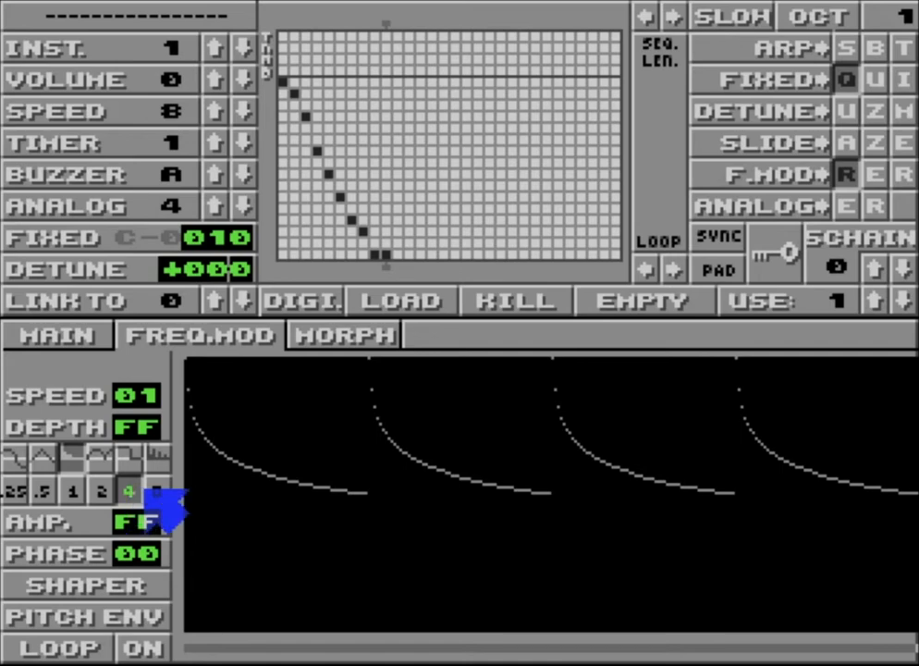
pyautogui.click(154, 491)
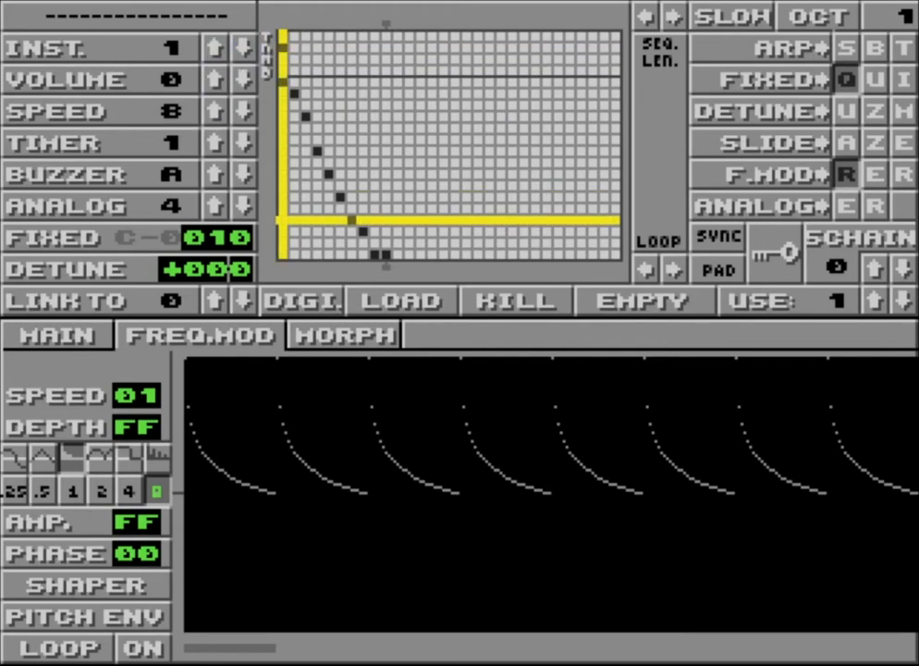
# - Set Timer to 1 for instrument 2 in the main instrument settings, and return to the pattern editor without quitting
pyautogui.click(79, 329)
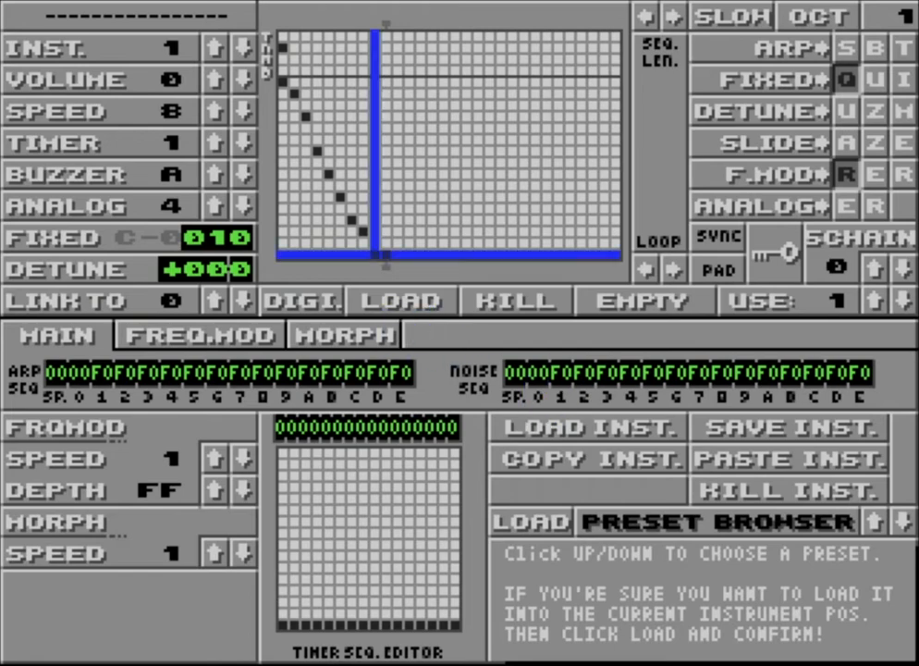
pyautogui.click(220, 50)
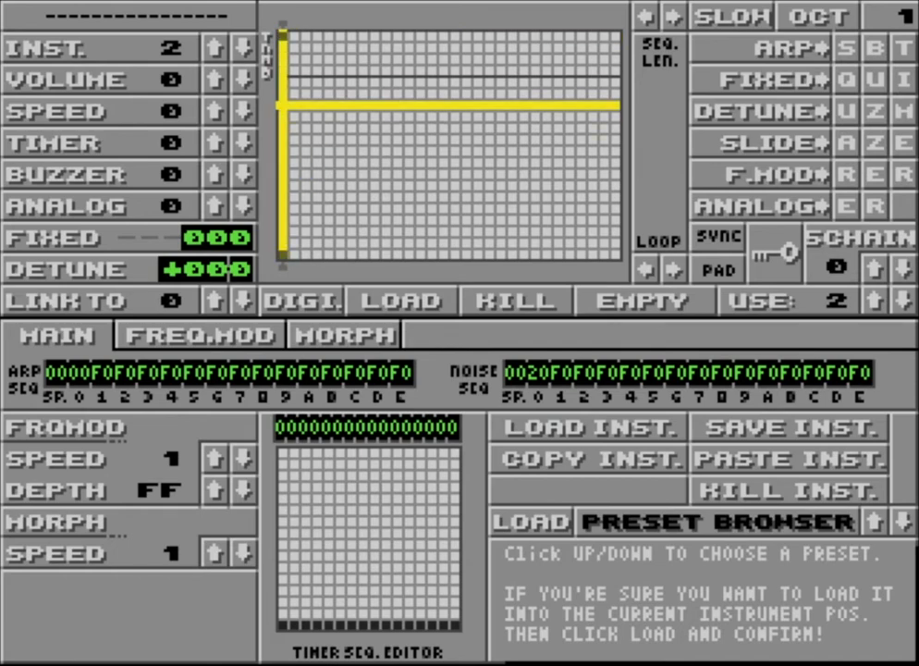
pyautogui.click(216, 142)
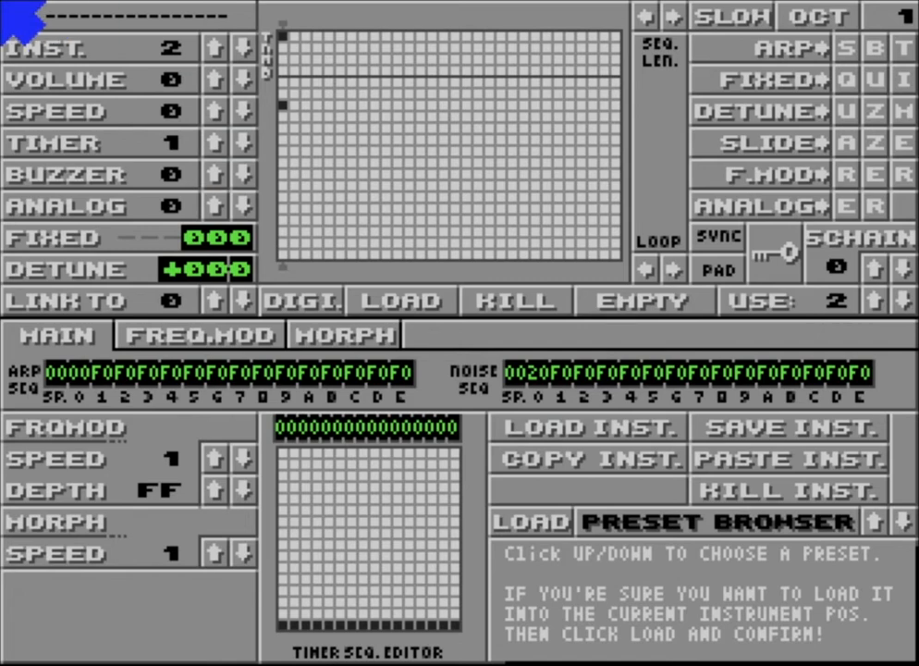
pyautogui.press('Escape')
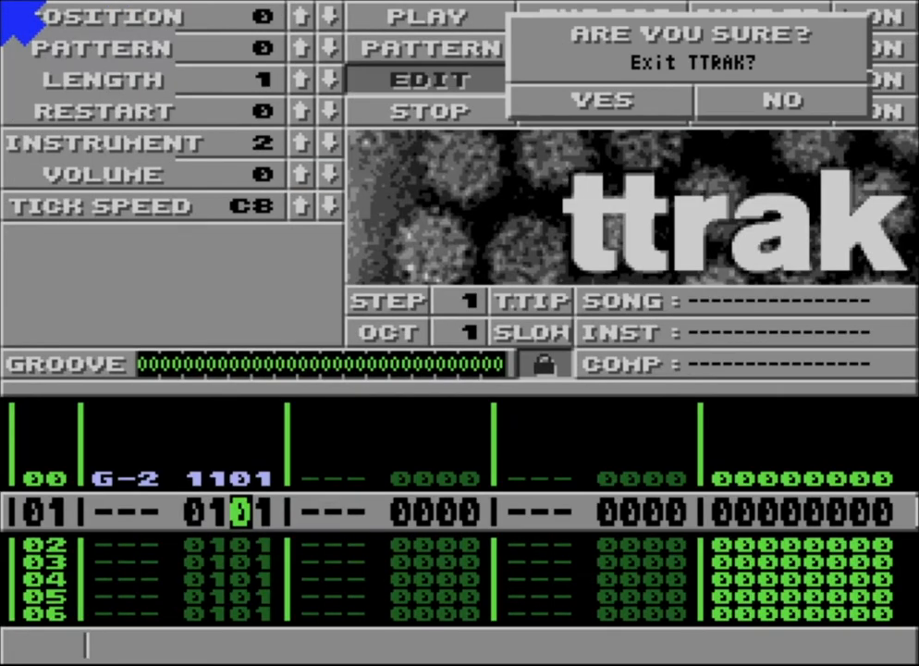
pyautogui.click(758, 93)
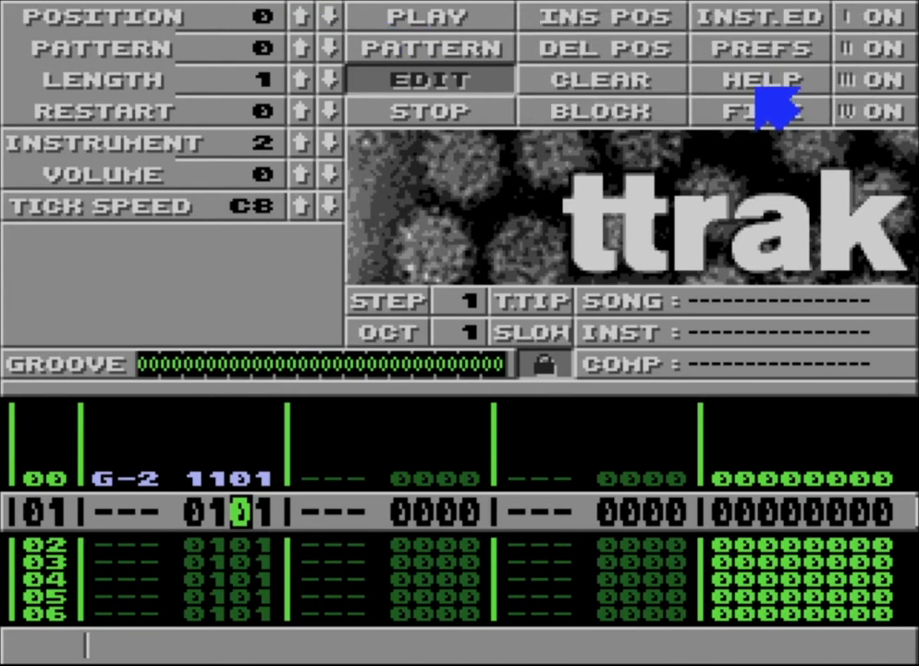
# - Clear all notes and values from the whole current pattern
pyautogui.press('Up')
pyautogui.press('Up')
pyautogui.press('Left')
pyautogui.press('Down')
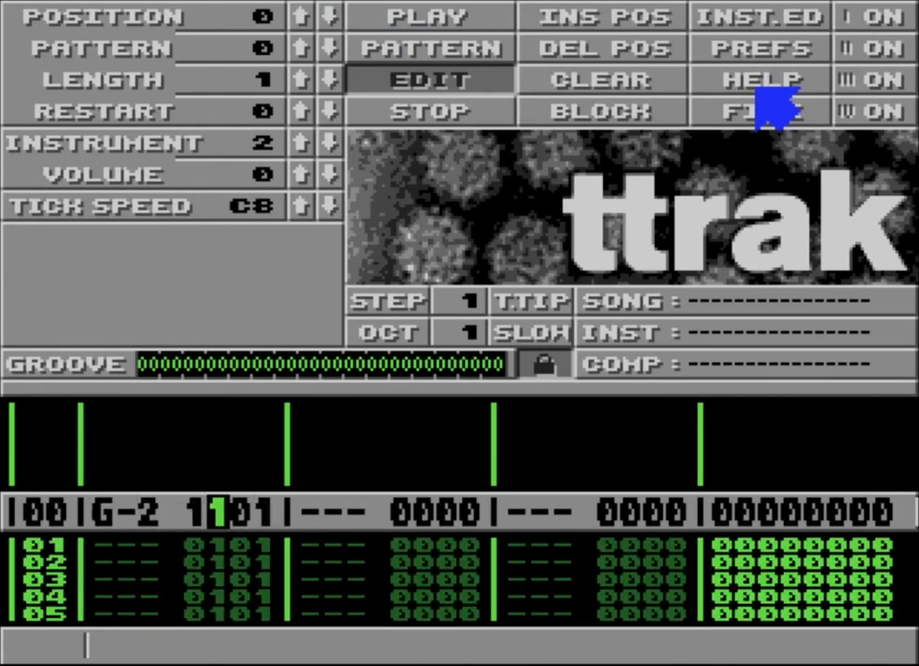
pyautogui.press('Left')
pyautogui.press('Left')
pyautogui.press('Left')
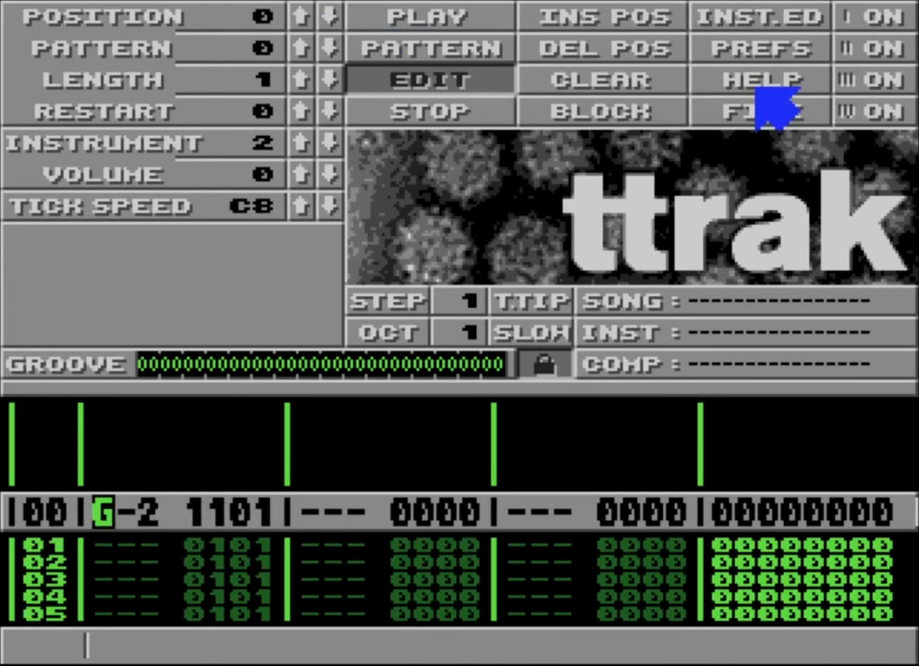
pyautogui.hotkey('ctrl', 'a')
pyautogui.press('Delete')
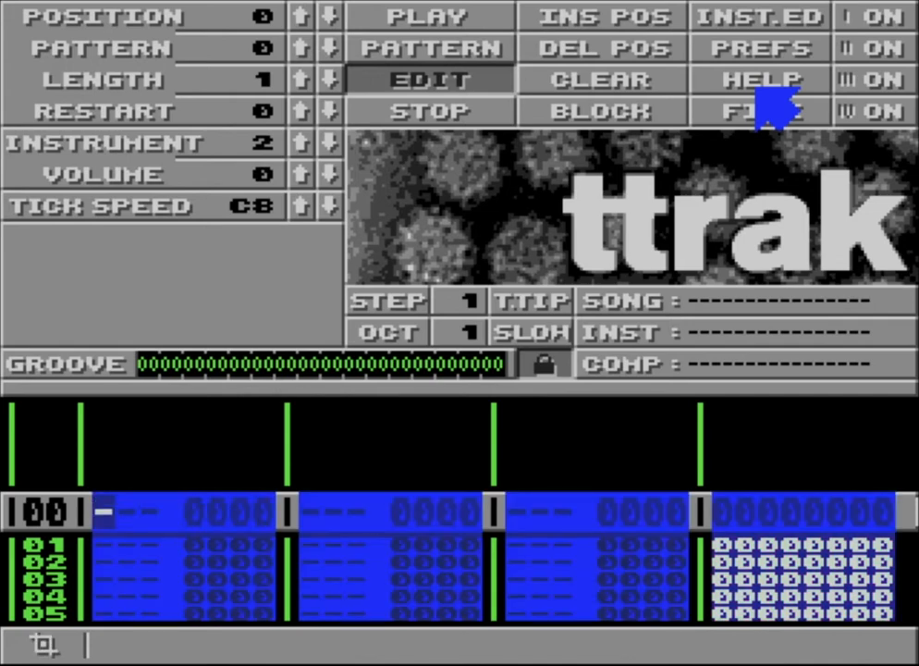
pyautogui.press('Escape')
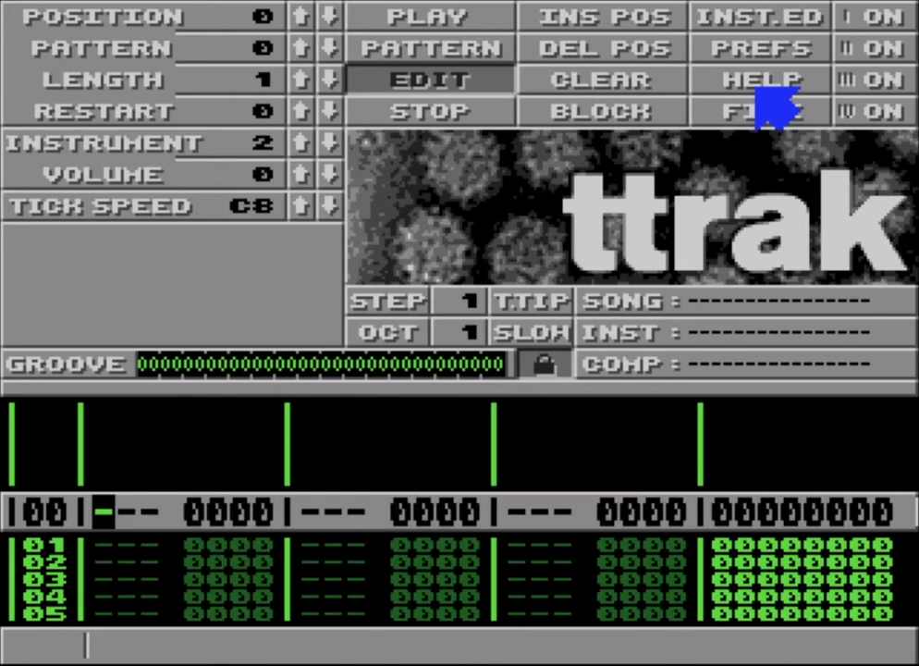
# - Enter note G-2 with instrument 2 in the second channel at row 00
pyautogui.press('Down')
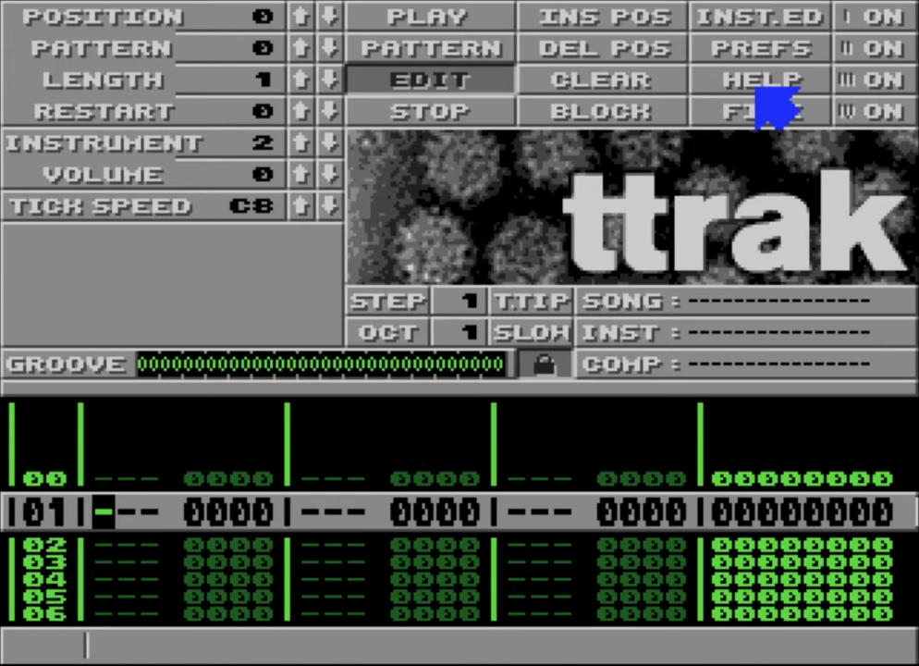
pyautogui.press('Up')
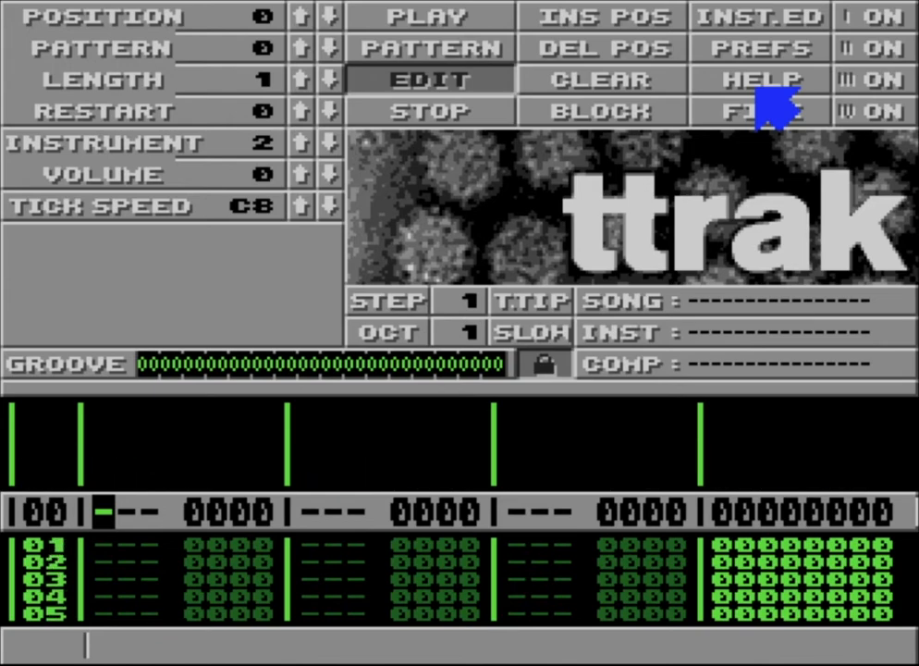
pyautogui.press('Right')
pyautogui.press('Right')
pyautogui.press('Right')
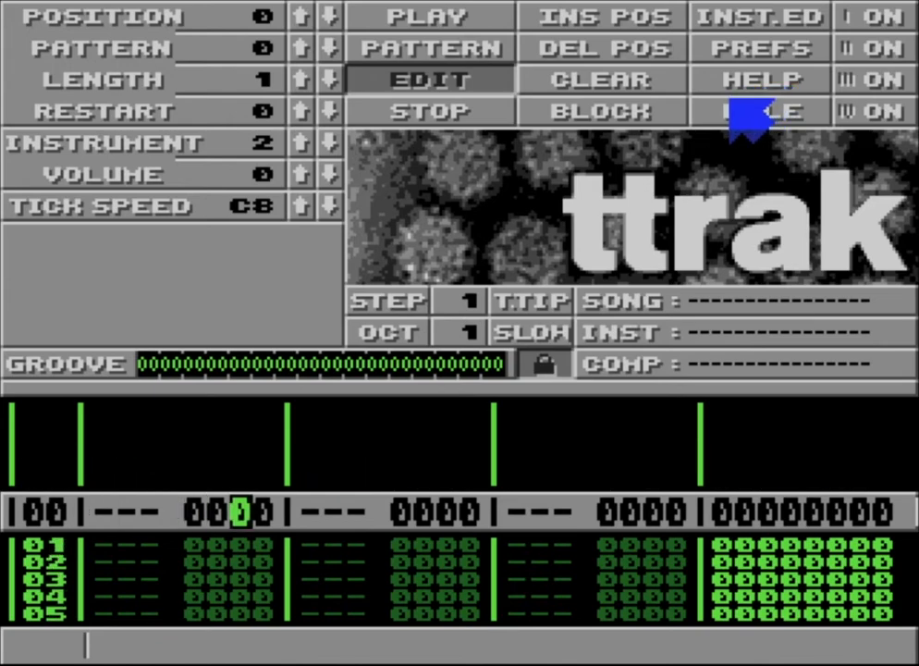
pyautogui.press('Right')
pyautogui.press('Right')
pyautogui.press('t')
# - Enter note B-2 with instrument 2 in the second channel at row 10
pyautogui.press('Down')
pyautogui.press('Down')
pyautogui.press('Down')
pyautogui.press('Down')
pyautogui.press('Down')
pyautogui.press('Down')
pyautogui.press('Down')
pyautogui.press('Down')
pyautogui.press('Down')
pyautogui.press('Down')
pyautogui.press('Down')
pyautogui.press('Down')
pyautogui.press('Down')
pyautogui.press('Down')
pyautogui.press('Down')
pyautogui.press('Down')
pyautogui.press('Down')
pyautogui.press('Down')
pyautogui.press('Down')
pyautogui.press('Down')
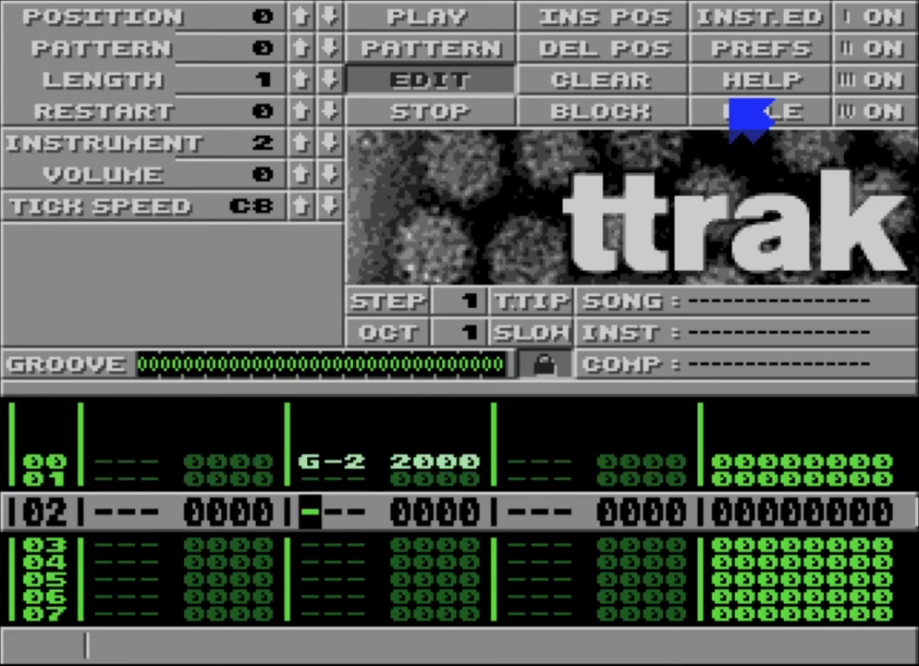
pyautogui.press('Up')
pyautogui.press('Up')
pyautogui.press('Up')
pyautogui.press('Up')
pyautogui.press('Up')
pyautogui.press('Up')
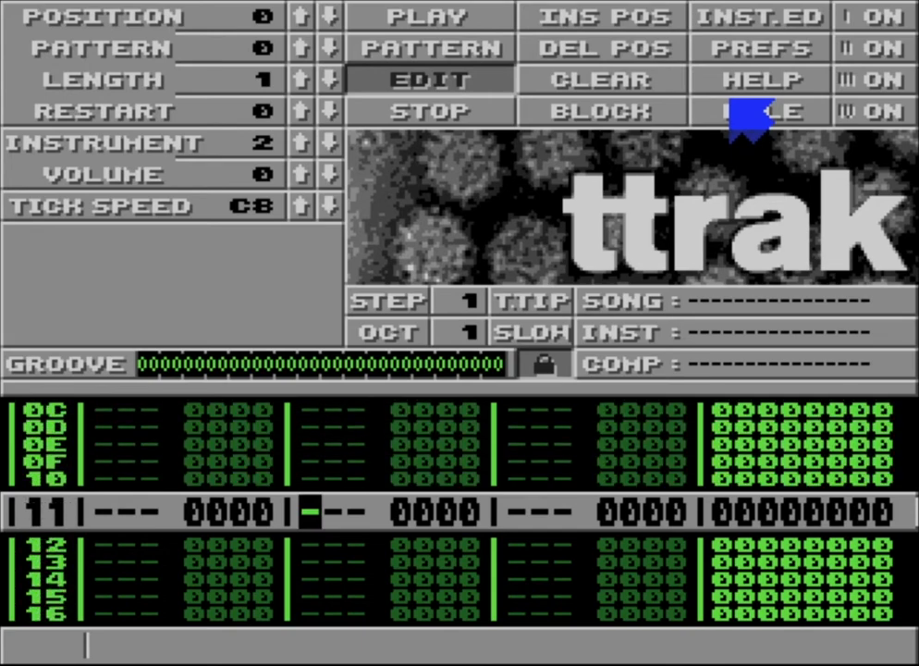
pyautogui.press('Down')
pyautogui.press('u')
# - Enter note A-2 with instrument 2 in the second channel at row 20
pyautogui.press('Down')
pyautogui.press('Down')
pyautogui.press('Down')
pyautogui.press('Down')
pyautogui.press('Down')
pyautogui.press('Down')
pyautogui.press('Down')
pyautogui.press('Down')
pyautogui.press('Down')
pyautogui.press('Down')
pyautogui.press('Down')
pyautogui.press('Down')
pyautogui.press('Down')
pyautogui.press('Down')
pyautogui.press('Down')
pyautogui.press('Down')
pyautogui.press('Down')
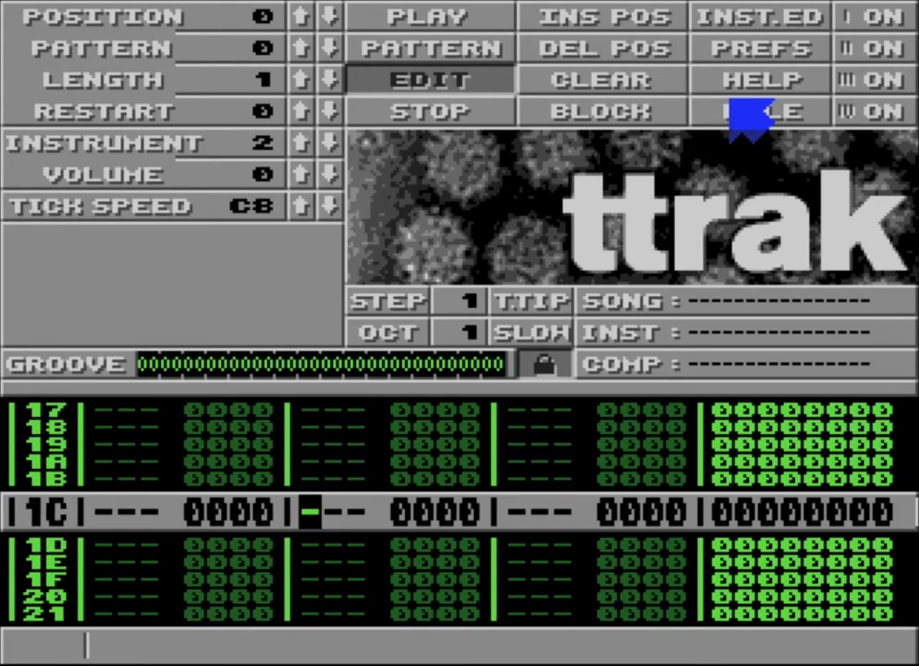
pyautogui.press('Up')
pyautogui.press('Up')
pyautogui.press('y')
# - Enter note F-2 with instrument 2 in the second channel at row 30
pyautogui.press('Down')
pyautogui.press('Down')
pyautogui.press('Down')
pyautogui.press('Down')
pyautogui.press('Down')
pyautogui.press('Down')
pyautogui.press('Down')
pyautogui.press('Down')
pyautogui.press('Down')
pyautogui.press('Down')
pyautogui.press('Down')
pyautogui.press('Down')
pyautogui.press('Down')
pyautogui.press('Down')
pyautogui.press('Down')
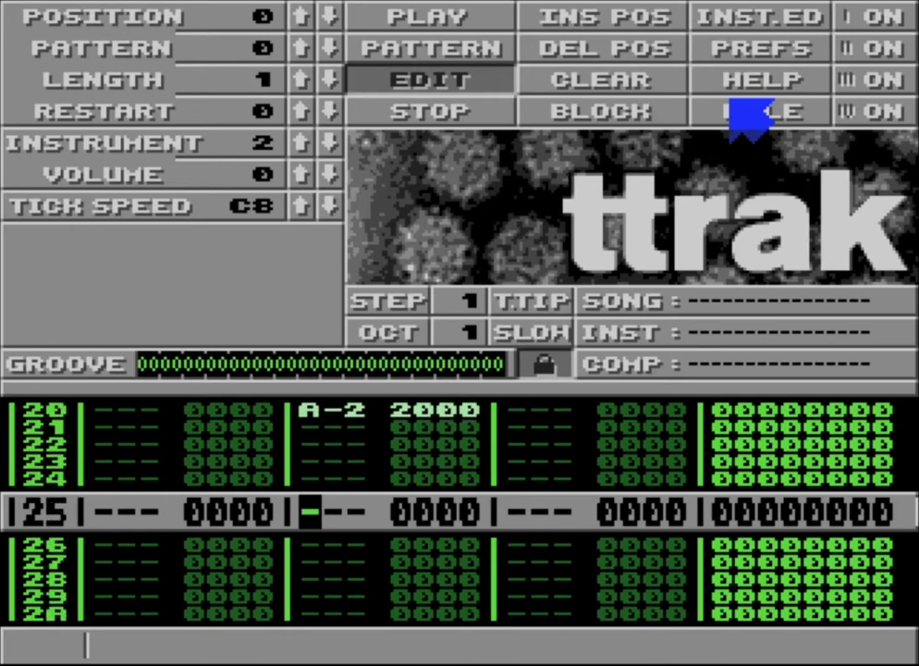
pyautogui.press('r')
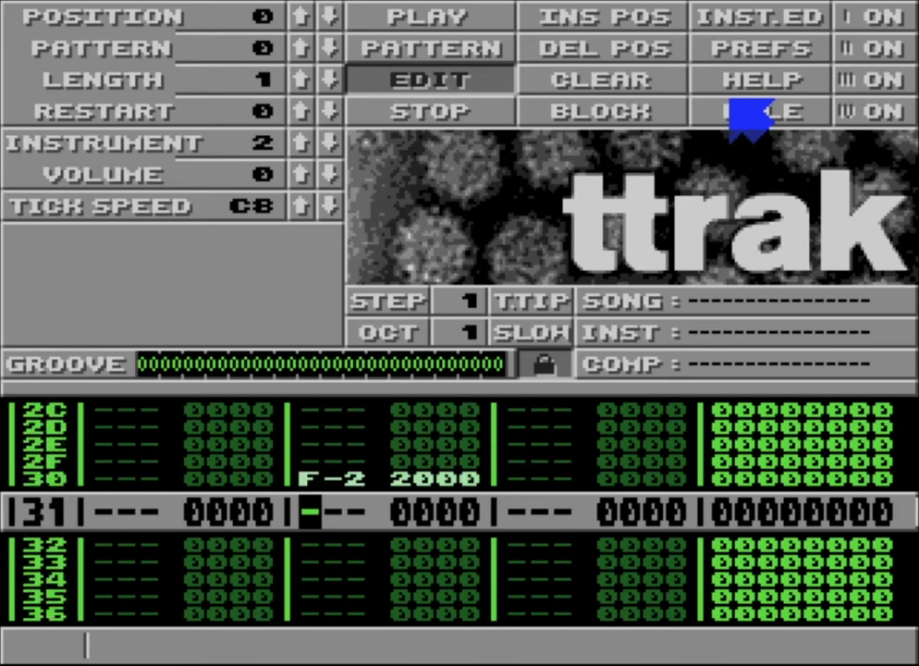
# - Play the song to hear the four second-channel notes, and stop playback
pyautogui.press('Down')
pyautogui.press('Down')
pyautogui.press('Down')
pyautogui.press('Down')
pyautogui.press('Down')
pyautogui.press('Down')
pyautogui.press('Down')
pyautogui.press('Down')
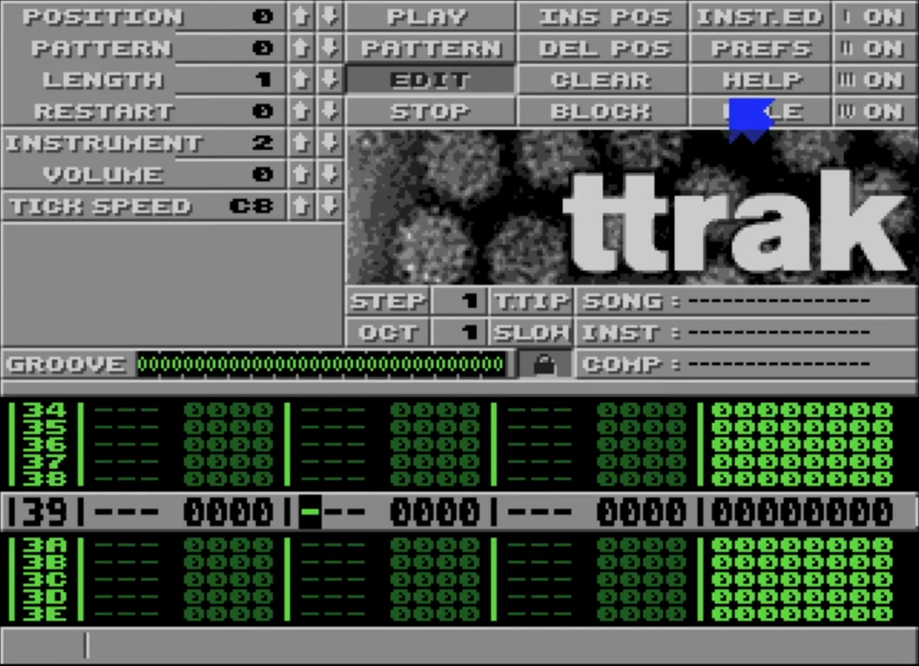
pyautogui.press('space')
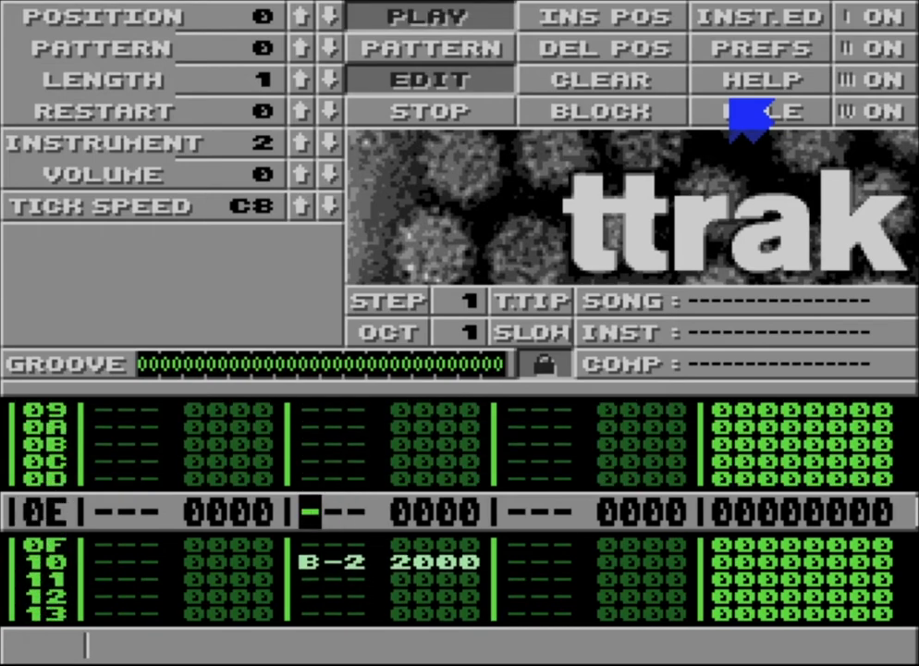
pyautogui.press('space')
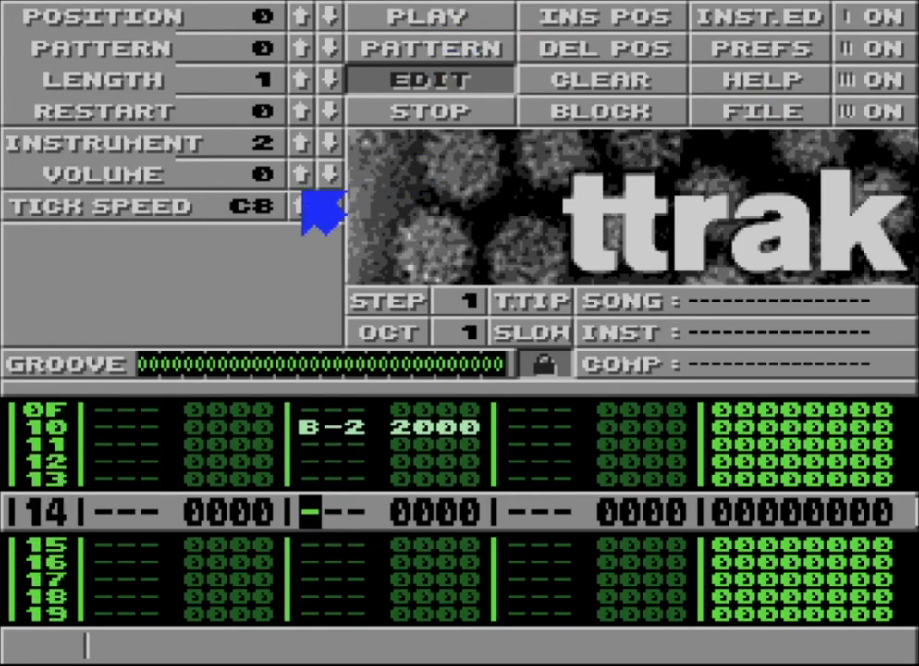
# - Using instrument 1 and an edit step of 4, enter G-2 in the first channel on every fourth row from 00 to 30
pyautogui.click(330, 144)
pyautogui.press('Up')
pyautogui.press('Up')
pyautogui.press('Up')
pyautogui.press('Up')
pyautogui.press('Up')
pyautogui.press('Up')
pyautogui.press('Up')
pyautogui.press('Up')
pyautogui.press('Up')
pyautogui.press('Up')
pyautogui.press('Up')
pyautogui.press('Up')
pyautogui.press('Up')
pyautogui.press('Up')
pyautogui.press('Up')
pyautogui.press('Up')
pyautogui.press('Up')
pyautogui.press('Up')
pyautogui.press('Up')
pyautogui.press('Up')
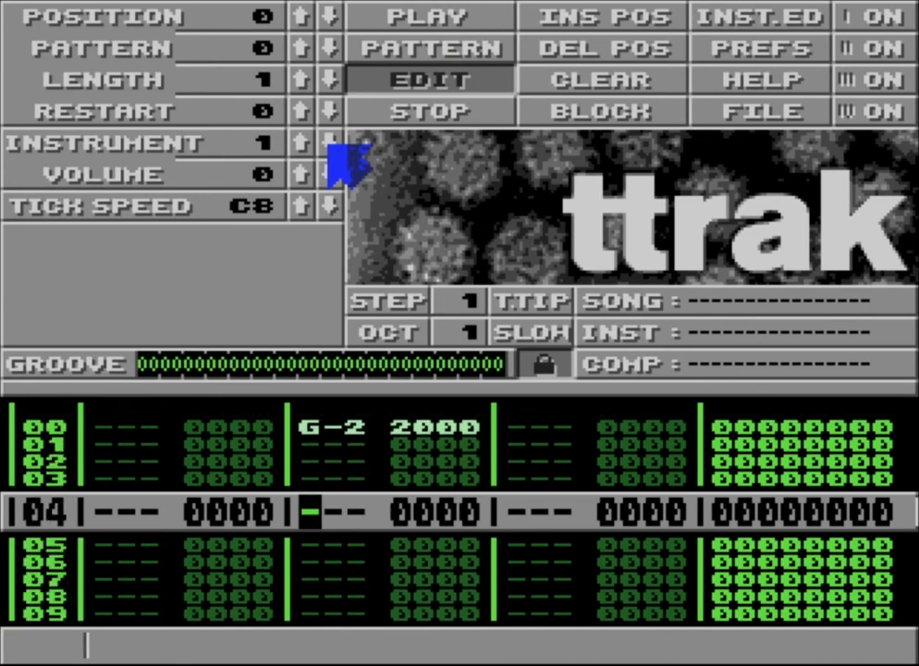
pyautogui.press('Left')
pyautogui.press('Left')
pyautogui.press('Down')
pyautogui.press('Left')
pyautogui.press('Left')
pyautogui.press('Left')
pyautogui.press('Left')
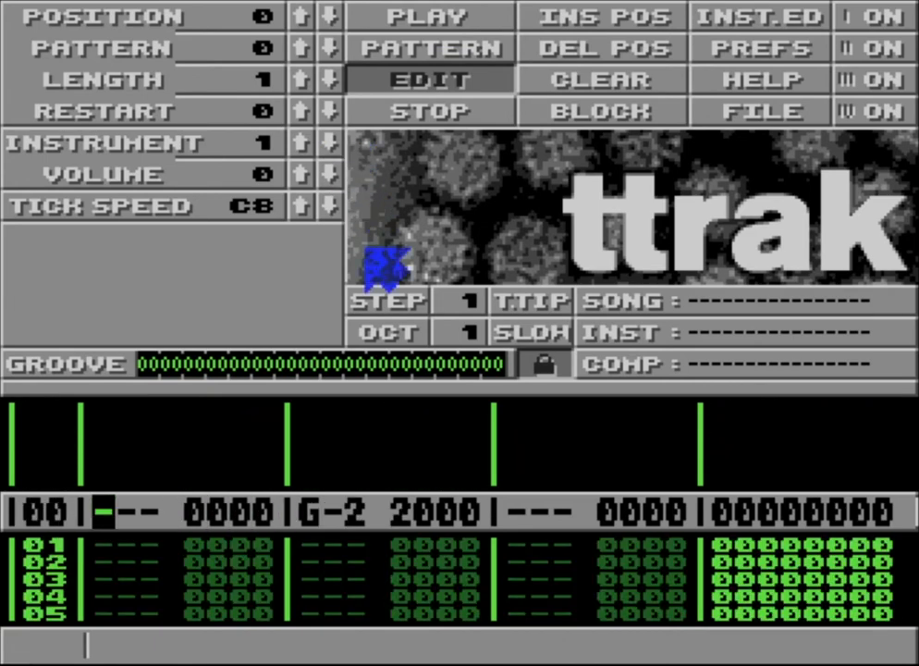
pyautogui.hotkey('ctrl', '4')
pyautogui.press('t')
pyautogui.press('t')
pyautogui.press('t')
pyautogui.press('t')
pyautogui.press('t')
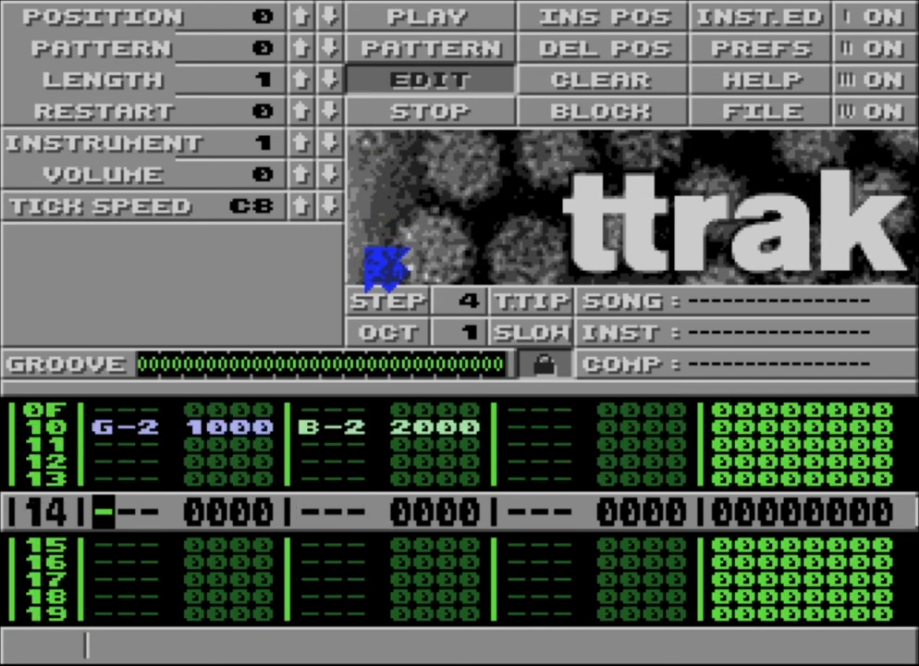
pyautogui.press('t')
pyautogui.press('t')
pyautogui.press('t')
pyautogui.press('t')
pyautogui.press('t')
pyautogui.press('t')
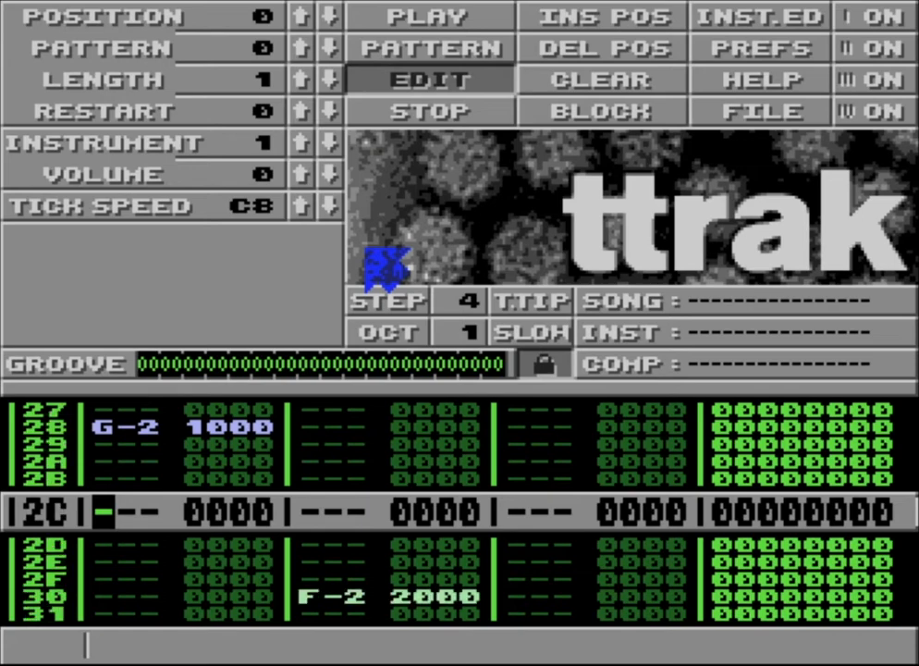
pyautogui.press('t')
pyautogui.press('t')
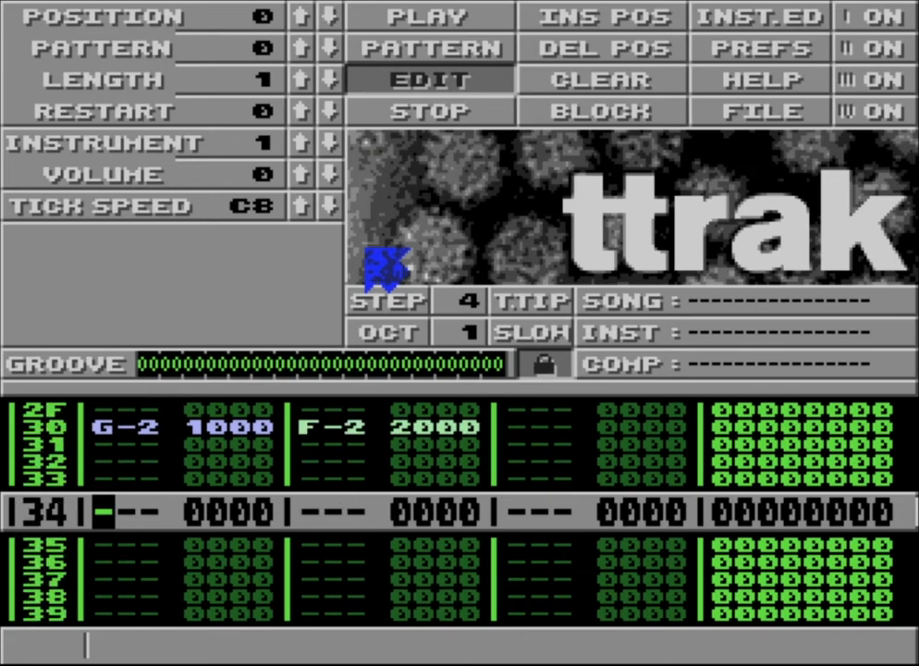
# - Set the edit step to 2 and enter G-2 with instrument 1 in the first channel at rows 34, 36, 3A and 3C
pyautogui.hotkey('ctrl', '2')
pyautogui.press('t')
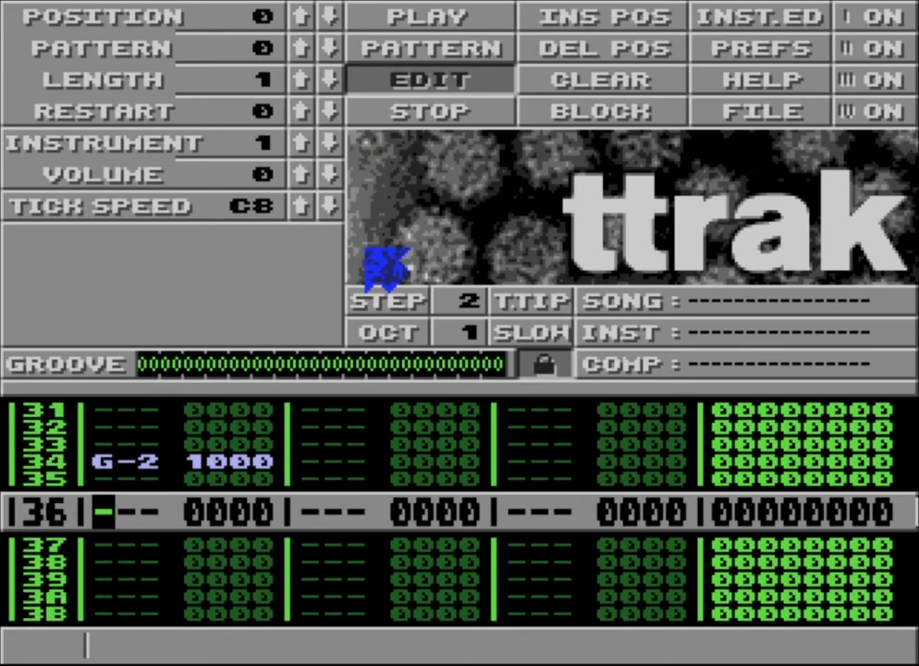
pyautogui.press('t')
pyautogui.press('Down')
pyautogui.press('Down')
pyautogui.press('t')
pyautogui.press('t')
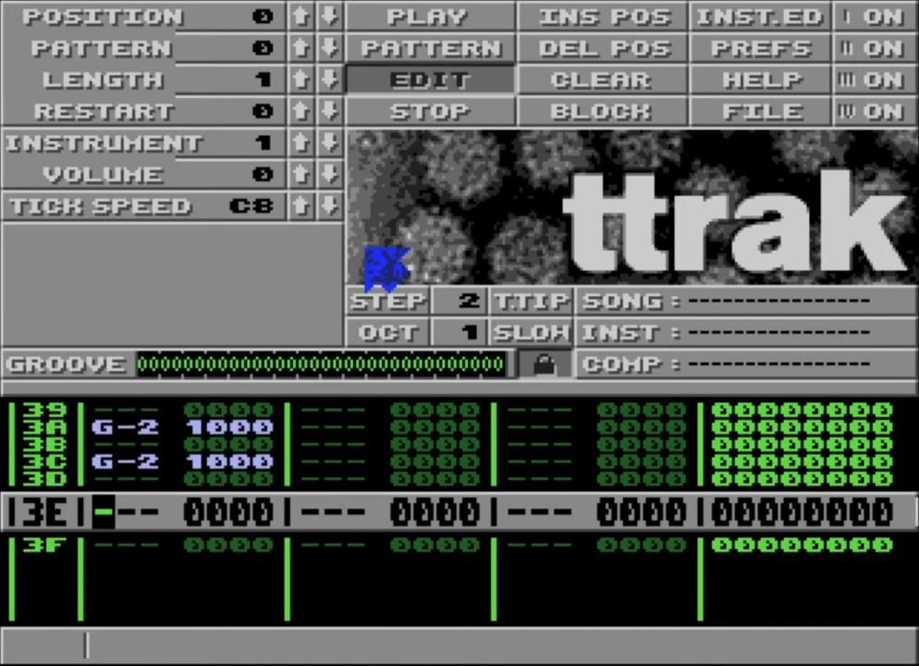
# - Play the song from row 00 to hear both channels together, and stop playback
pyautogui.press('Down')
pyautogui.press('Down')
pyautogui.press('space')
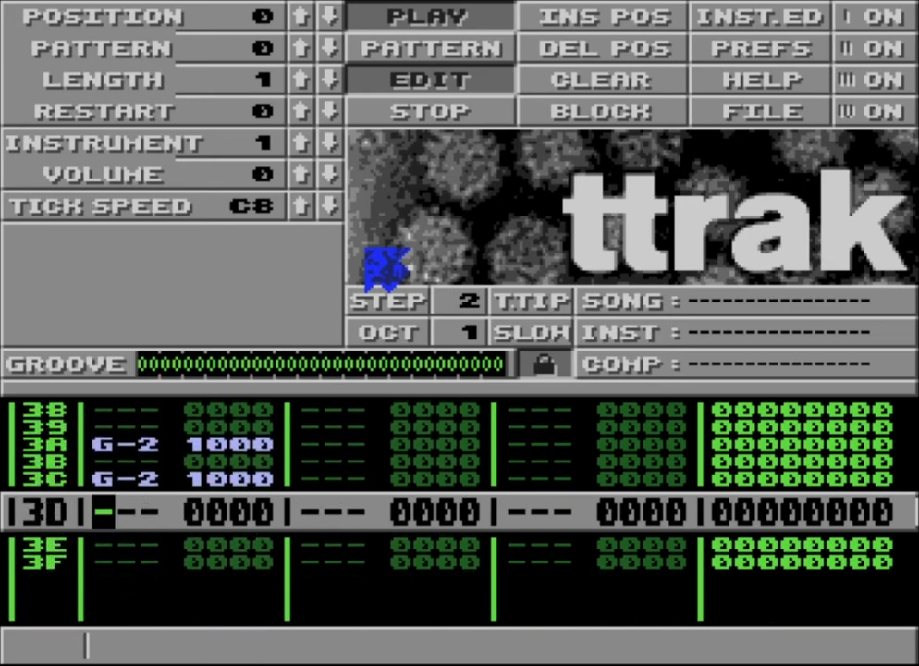
pyautogui.press('space')
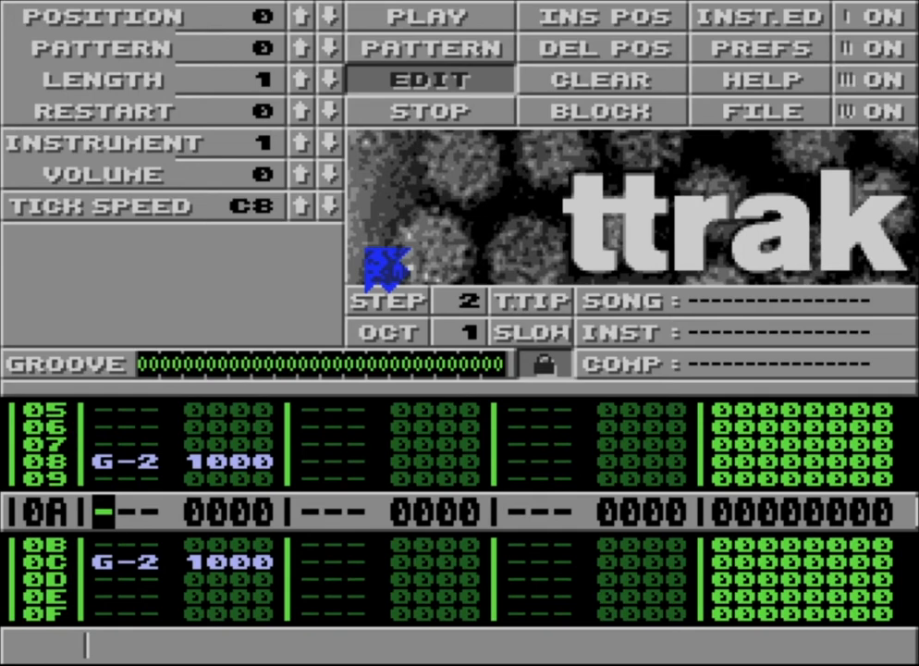
# - Name instrument 1 KIK and instrument 2 SID in the instrument editor
pyautogui.click(726, 15)
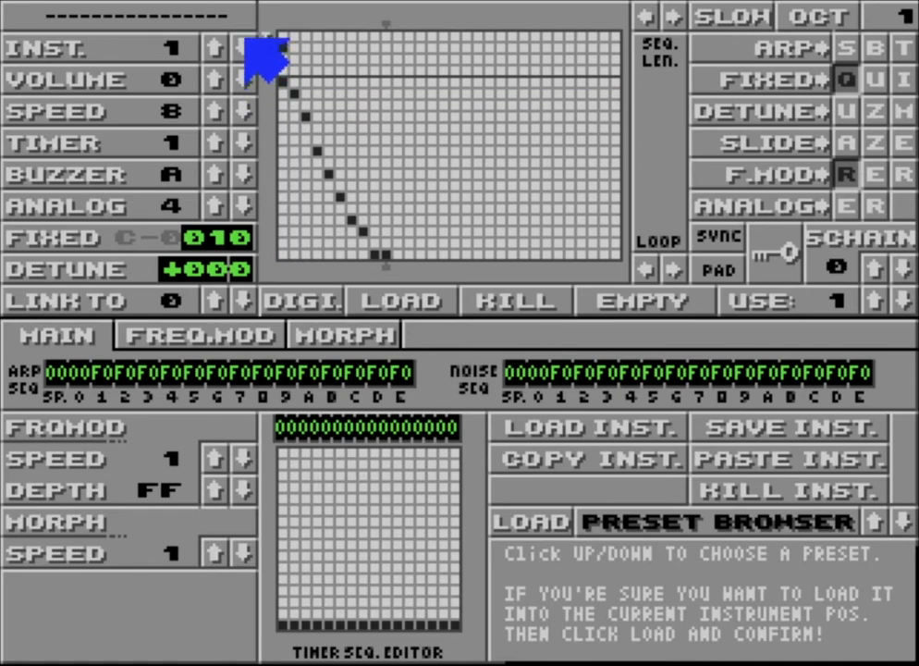
pyautogui.click(192, 14)
pyautogui.write('KIK')
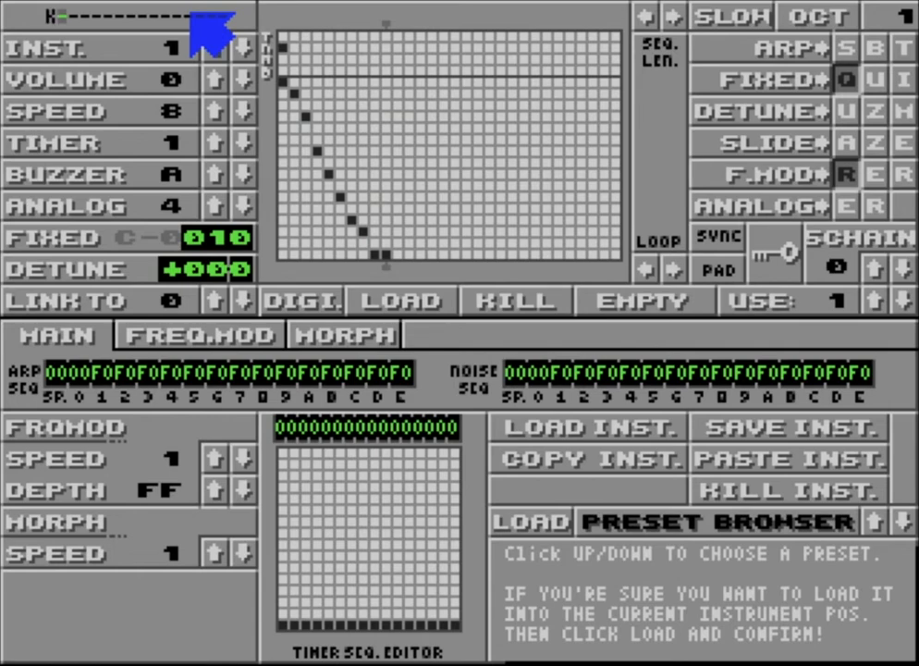
pyautogui.click(214, 49)
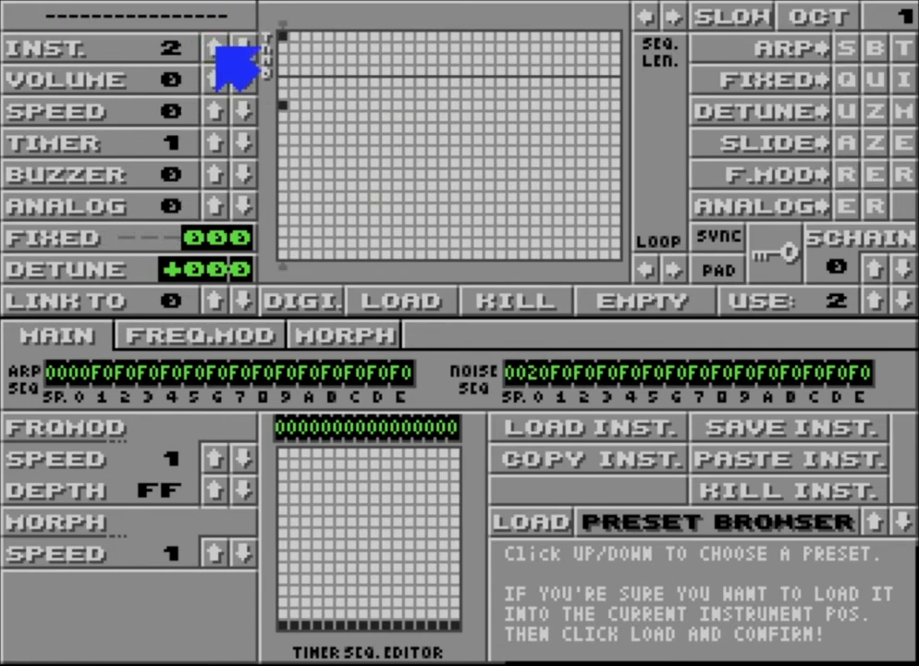
pyautogui.click(177, 13)
pyautogui.write('SID')
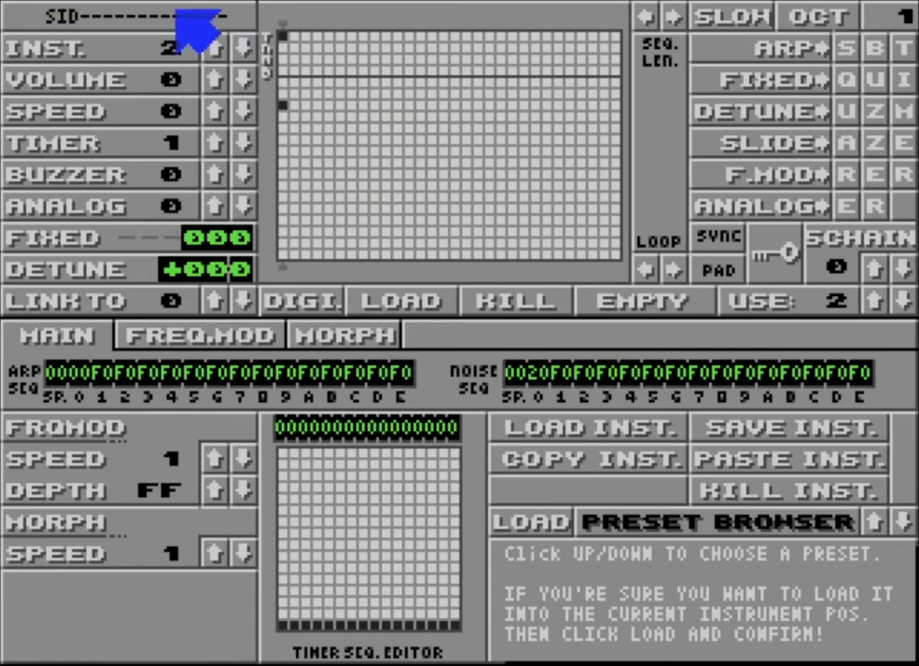
# - Raise SCHAIN to 8 for the KIK instrument and enable the sidechain key for the SID instrument
pyautogui.click(242, 49)
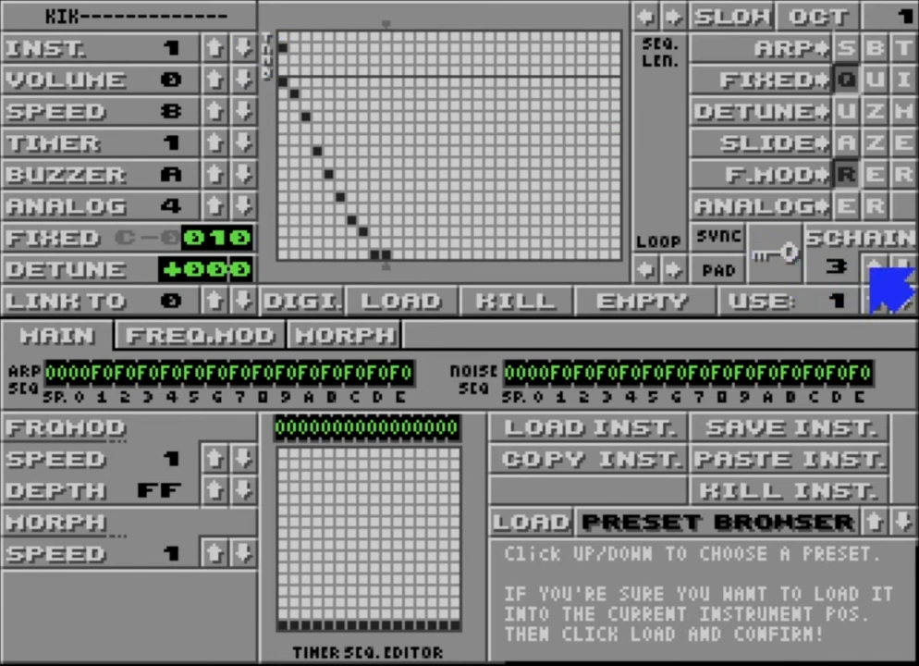
pyautogui.click(872, 266)
pyautogui.click(871, 266)
pyautogui.click(872, 266)
pyautogui.click(872, 266)
pyautogui.click(872, 266)
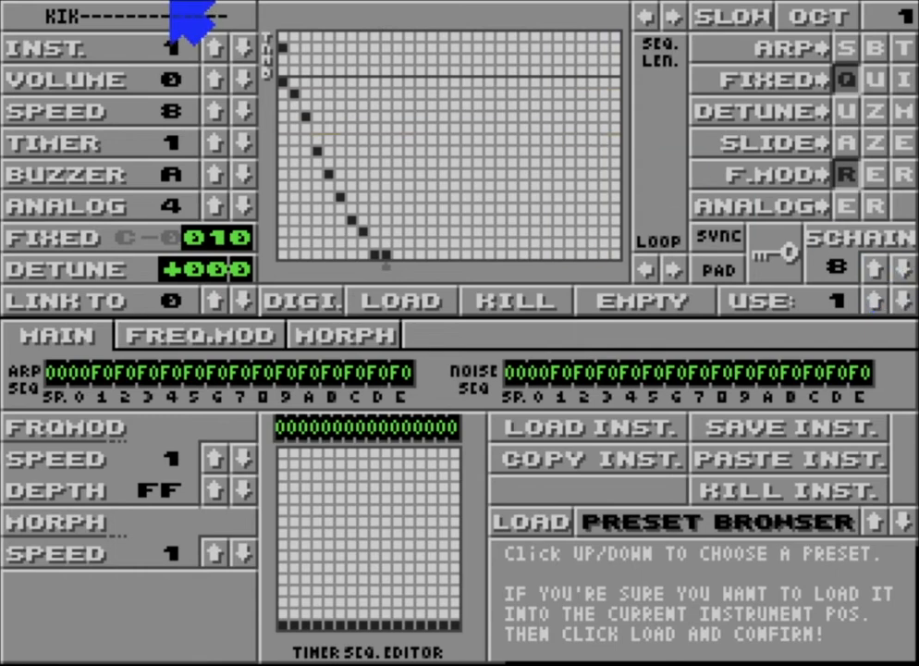
pyautogui.click(218, 48)
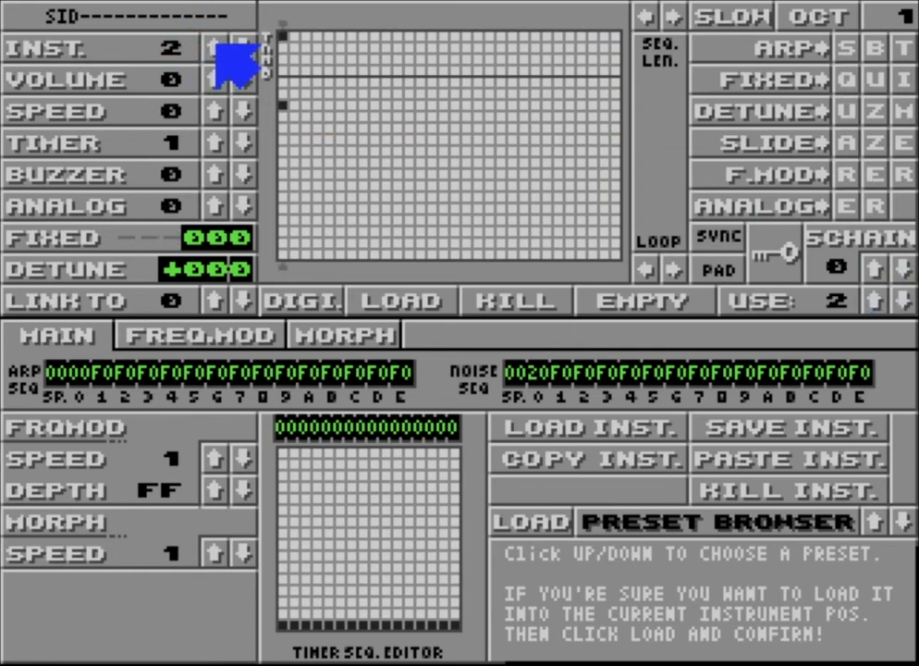
pyautogui.click(772, 270)
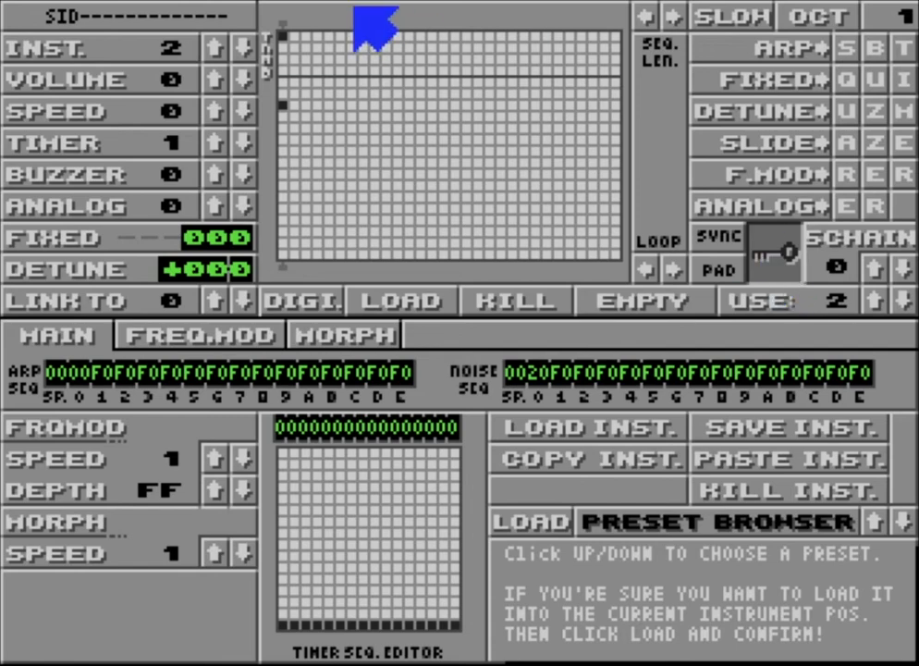
# - Raise SCHAIN above D for the KIK instrument and return to the pattern editor
pyautogui.click(244, 43)
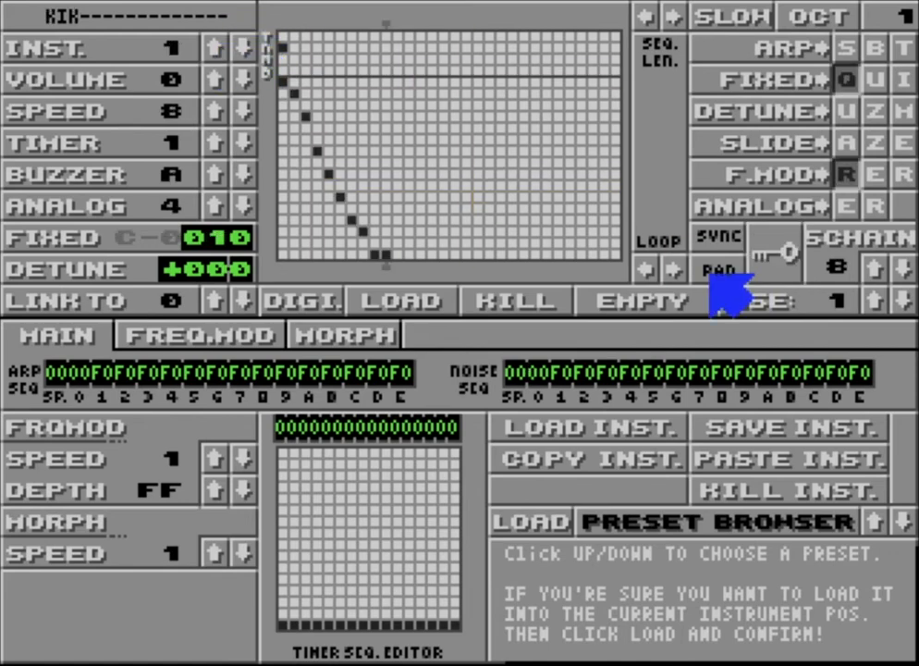
pyautogui.doubleClick(872, 270)
pyautogui.click(872, 270)
pyautogui.click(872, 270)
pyautogui.click(873, 269)
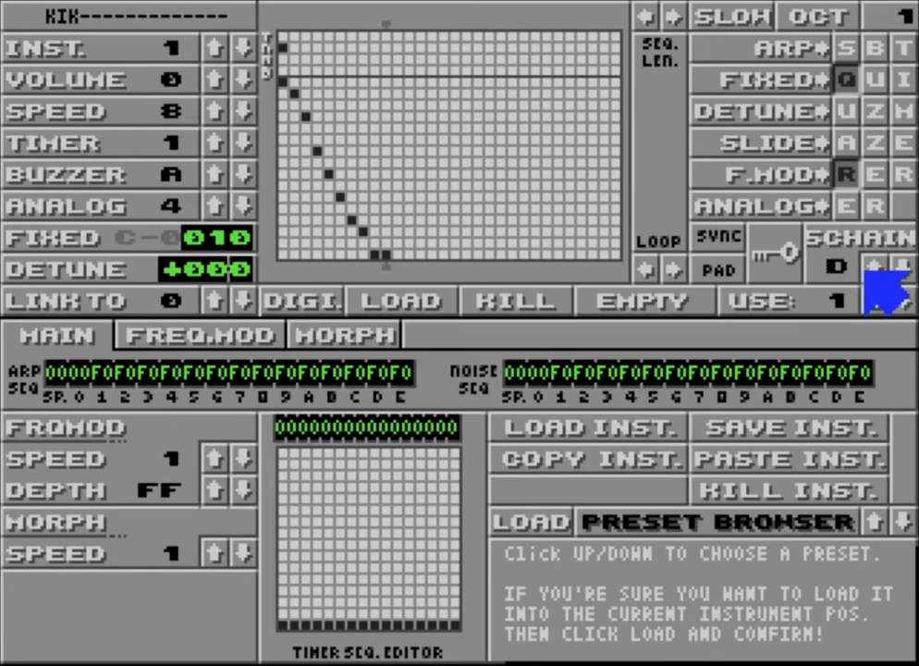
pyautogui.click(873, 270)
pyautogui.click(873, 270)
pyautogui.click(6, 6)
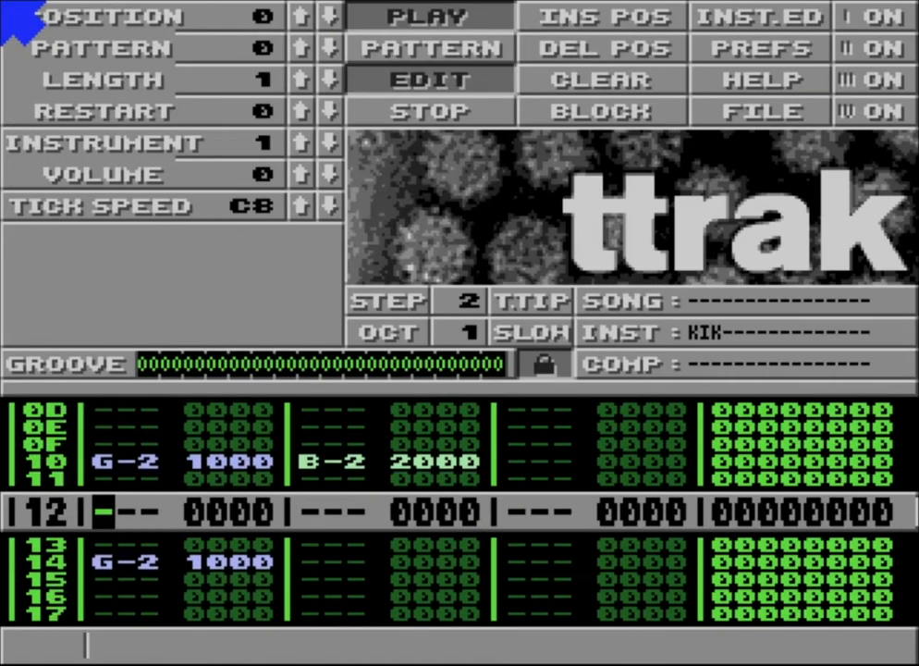
# - Stop playback, switch off channel I and play the song without it
pyautogui.press('space')
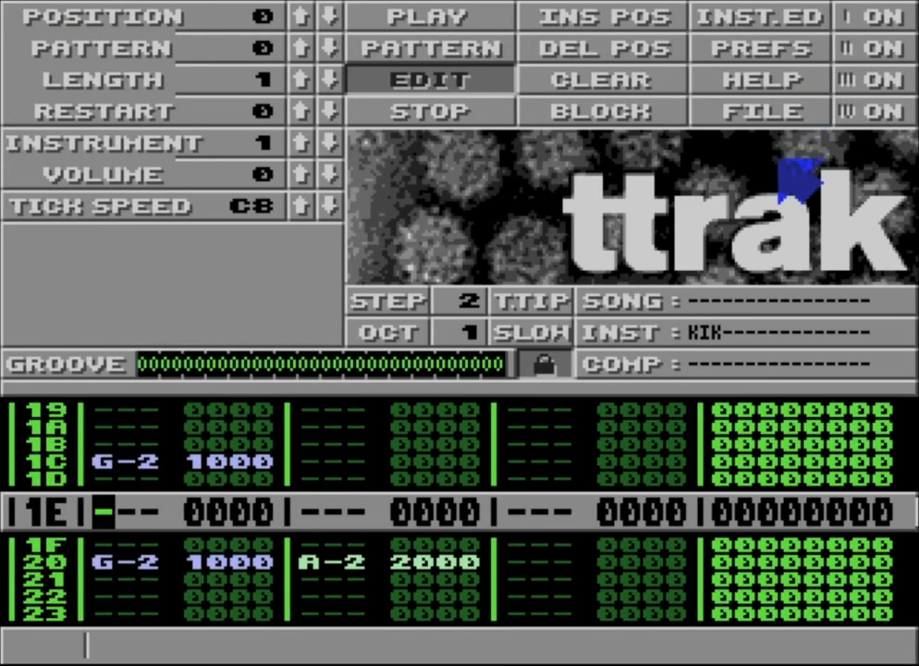
pyautogui.click(858, 16)
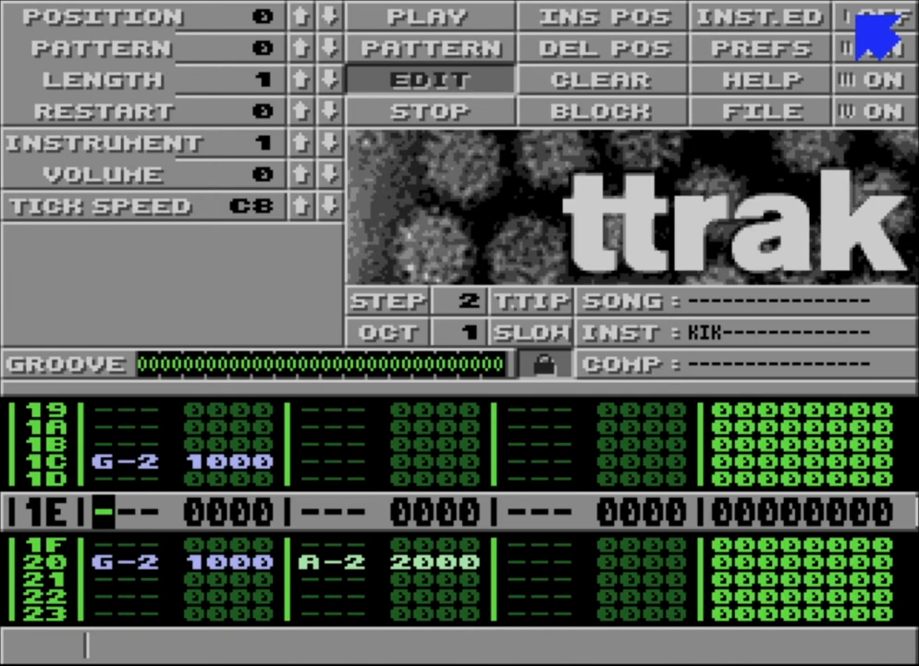
pyautogui.press('space')
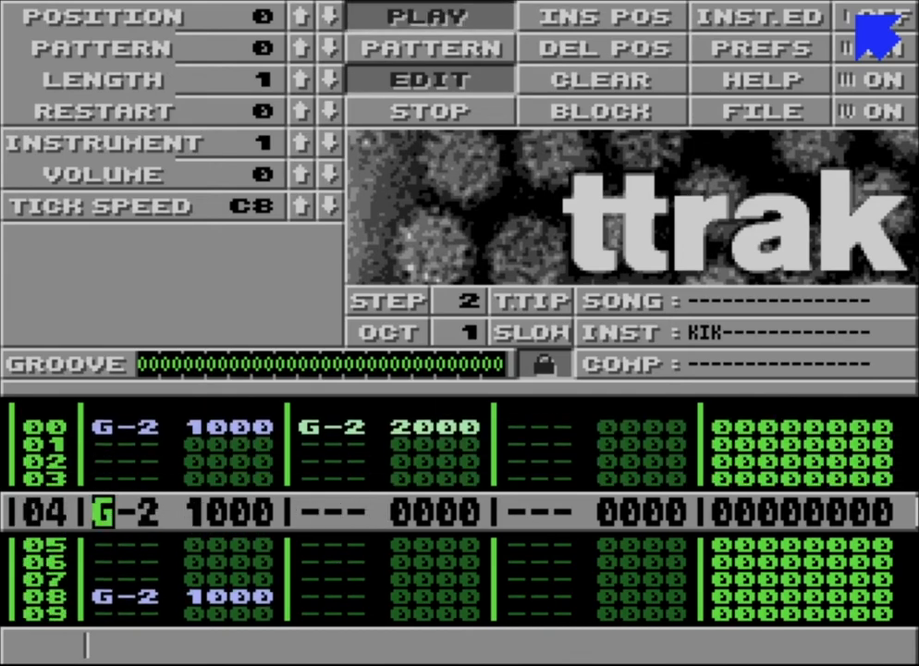
# - Set SCHAIN to 3 for the KIK instrument and play the song in the pattern editor with channel I on
pyautogui.click(753, 15)
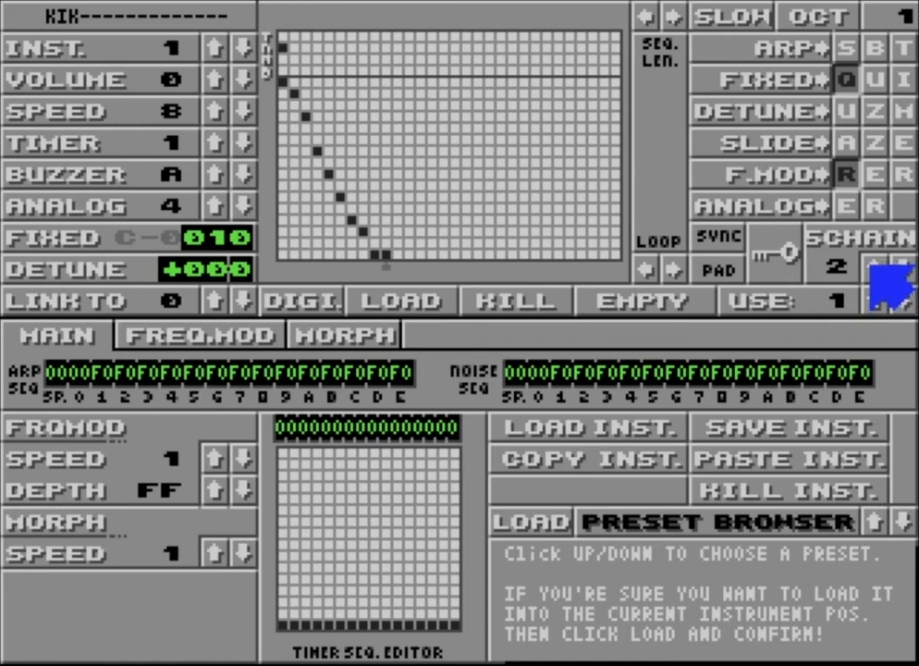
pyautogui.click(874, 270)
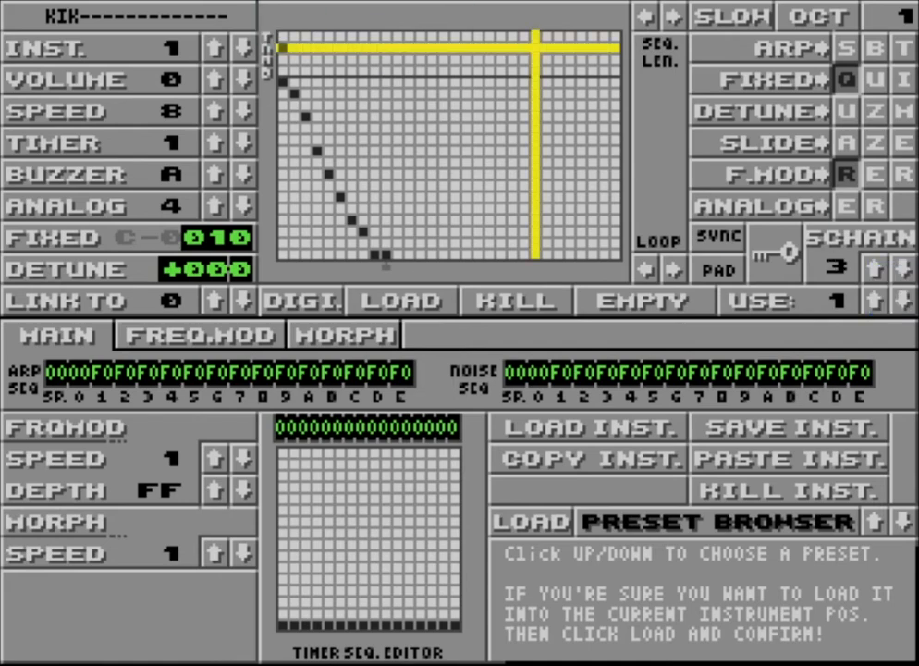
pyautogui.click(4, 5)
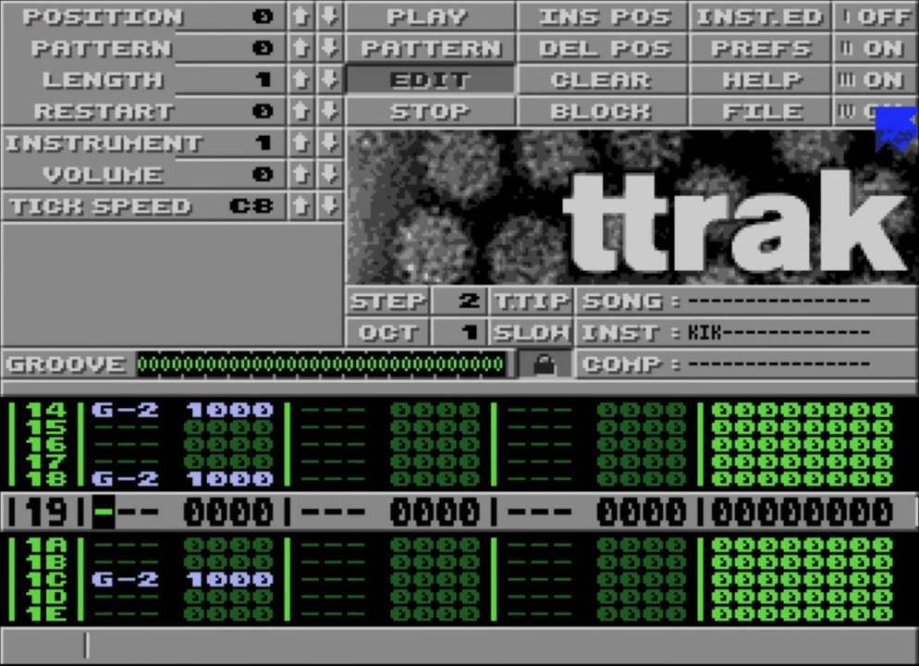
pyautogui.click(874, 18)
pyautogui.press('space')
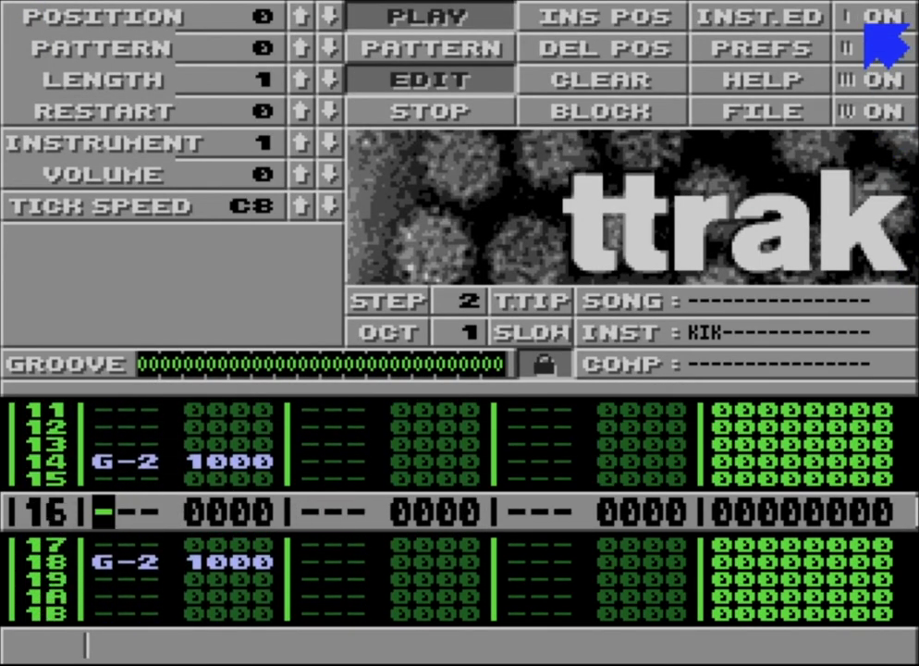
# - Stop playback, open the instrument editor for the KIK instrument and set the octave to 0
pyautogui.press('space')
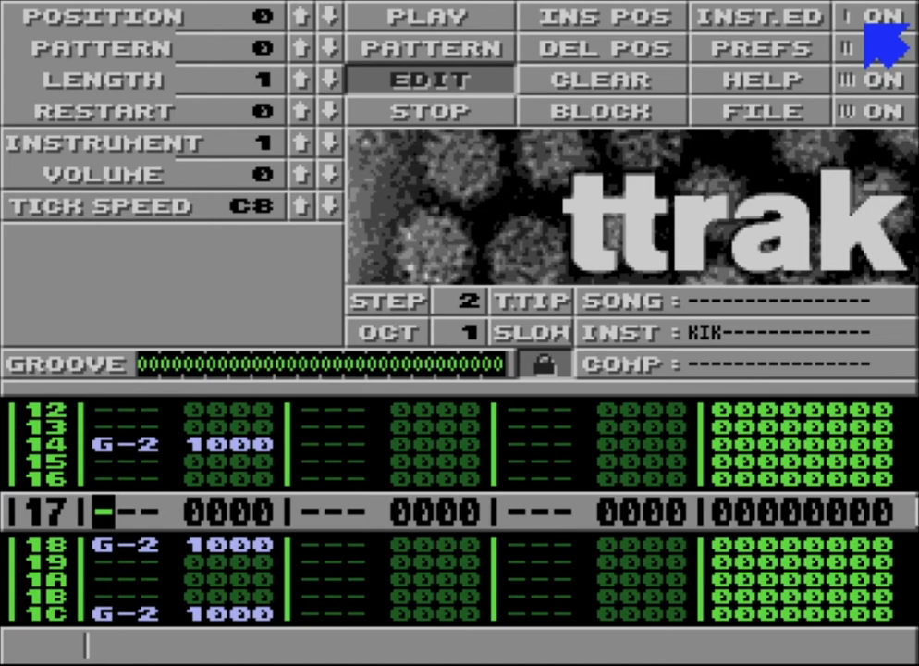
pyautogui.click(765, 9)
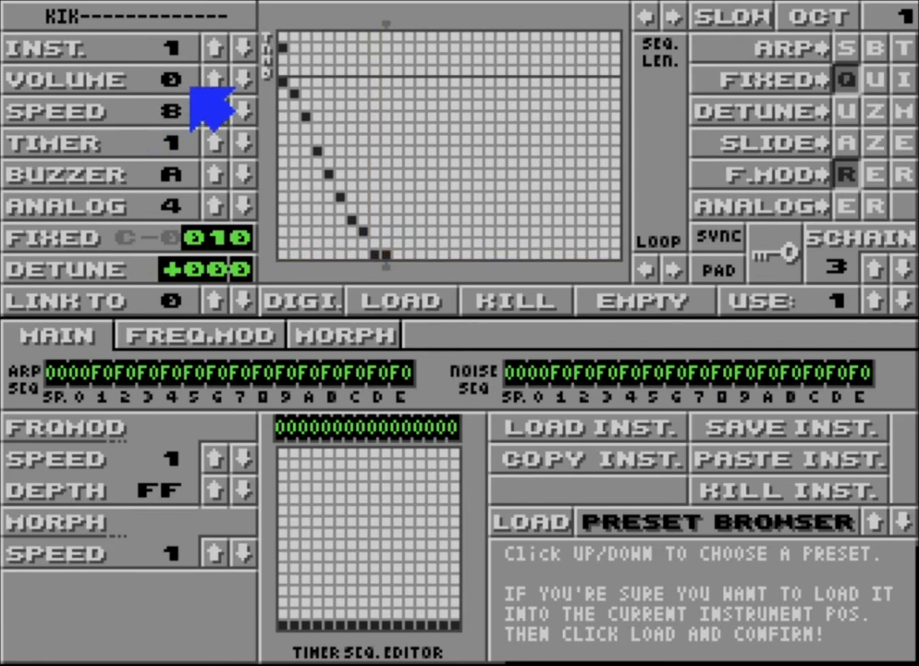
pyautogui.click(793, 16)
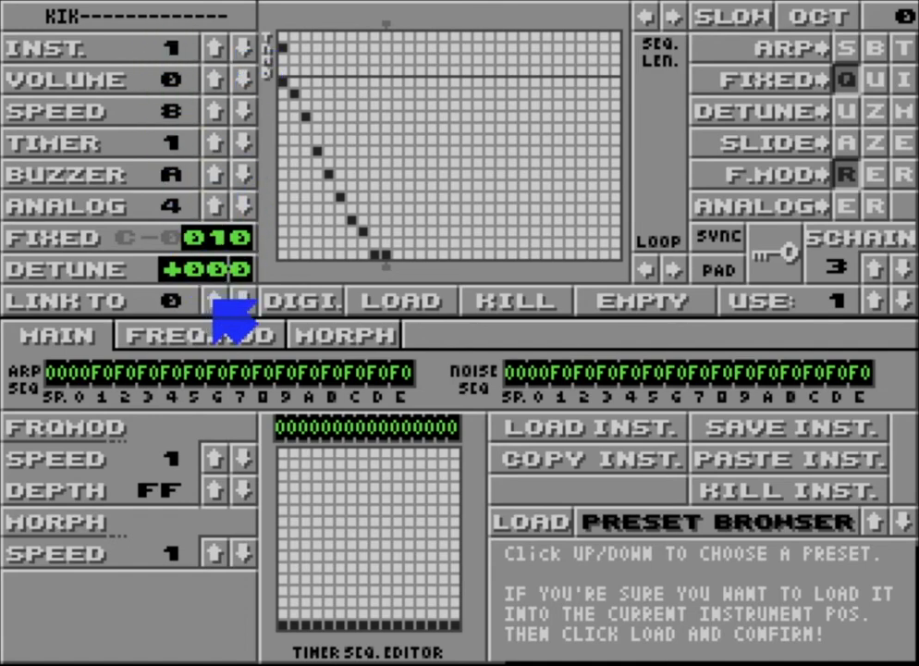
# - Link the KIK instrument to instrument 2 and shorten its sequence to three steps
pyautogui.click(213, 44)
pyautogui.click(240, 48)
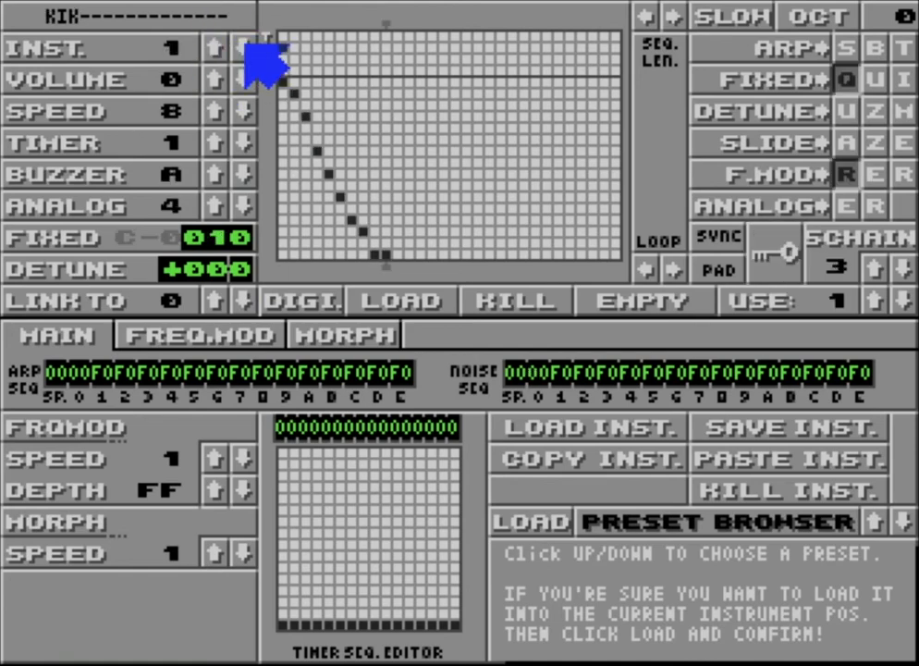
pyautogui.click(214, 297)
pyautogui.click(214, 298)
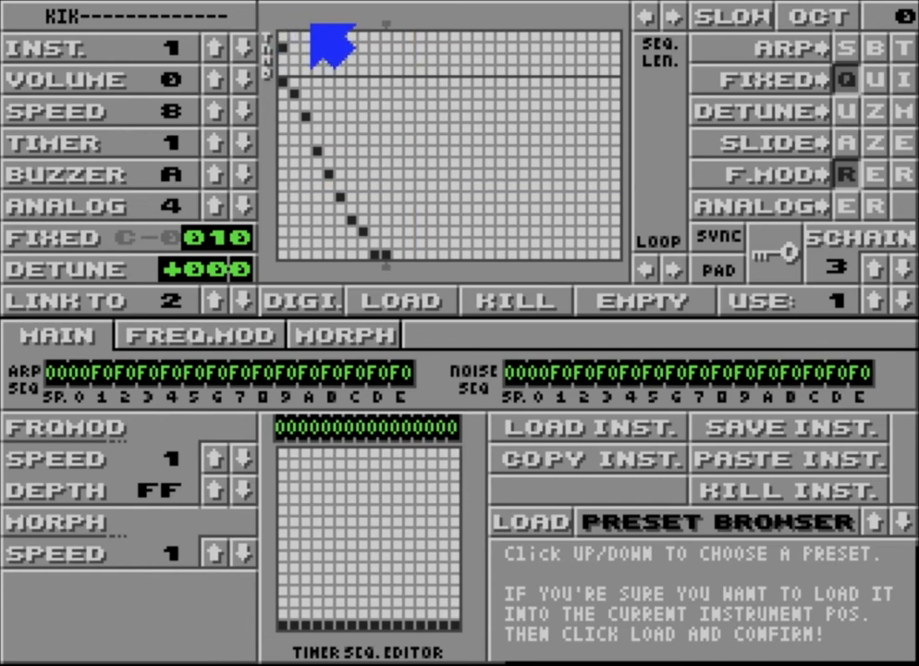
pyautogui.moveTo(312, 25); pyautogui.dragTo(305, 21)
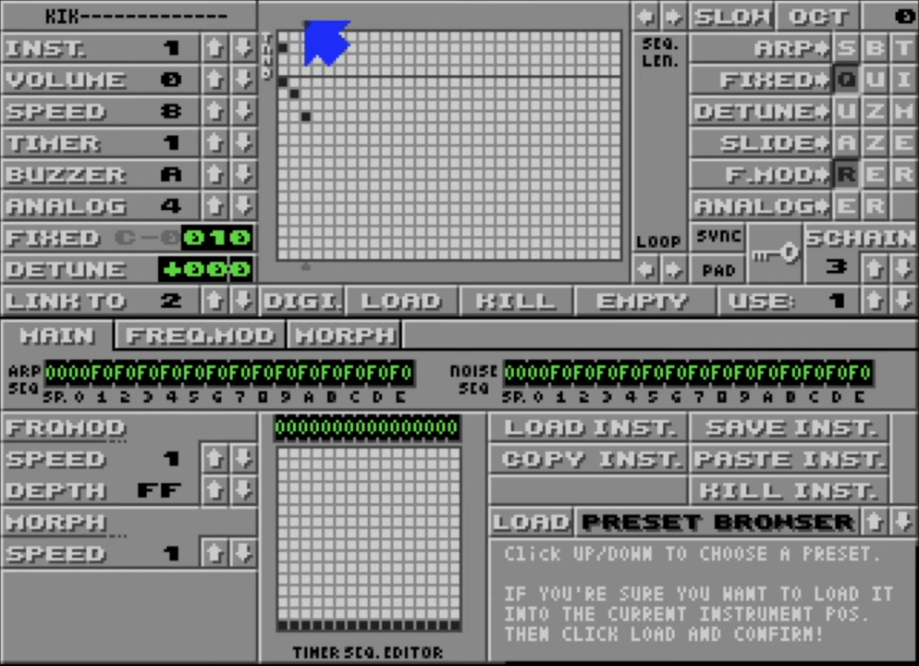
# - Set SCHAIN to 0 for the KIK instrument, check the SID instrument and return to KIK
pyautogui.click(903, 268)
pyautogui.click(903, 268)
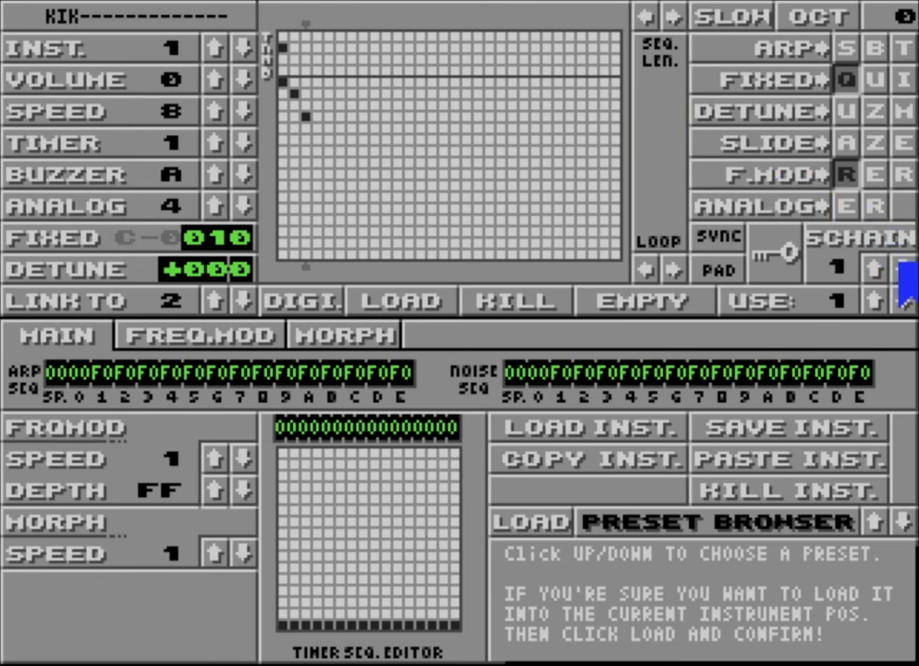
pyautogui.click(903, 269)
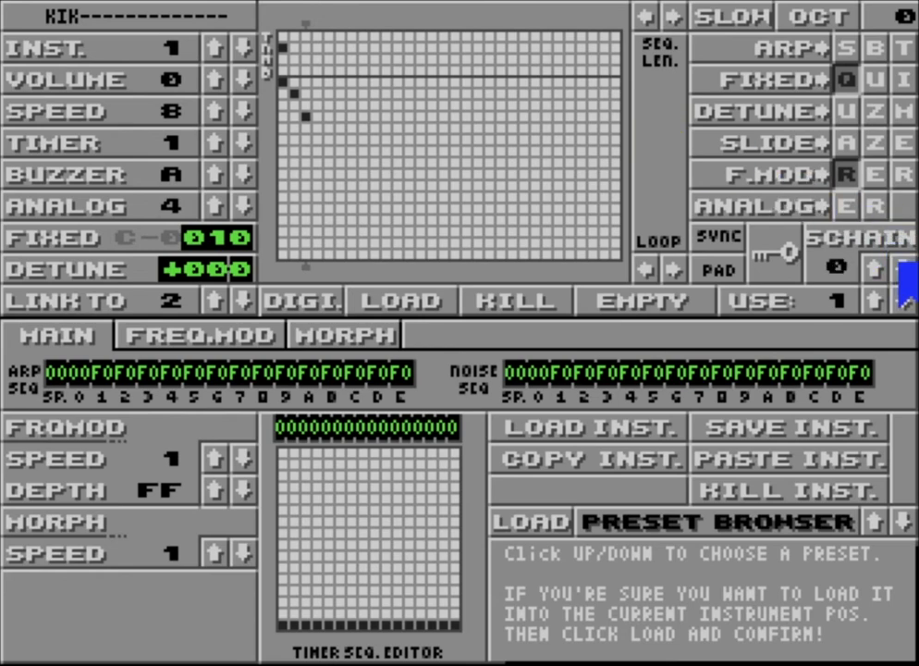
pyautogui.click(215, 48)
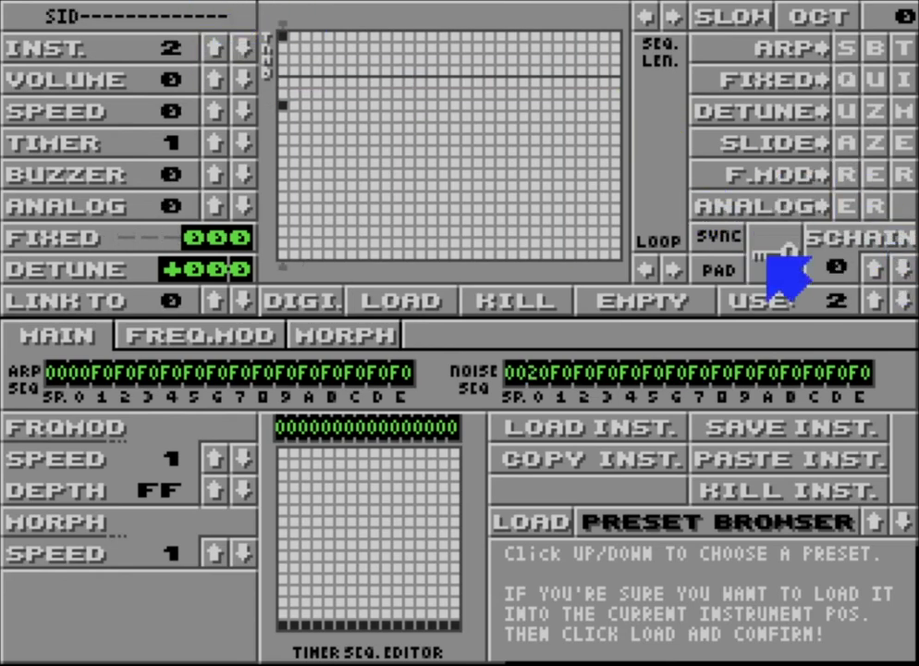
pyautogui.click(243, 48)
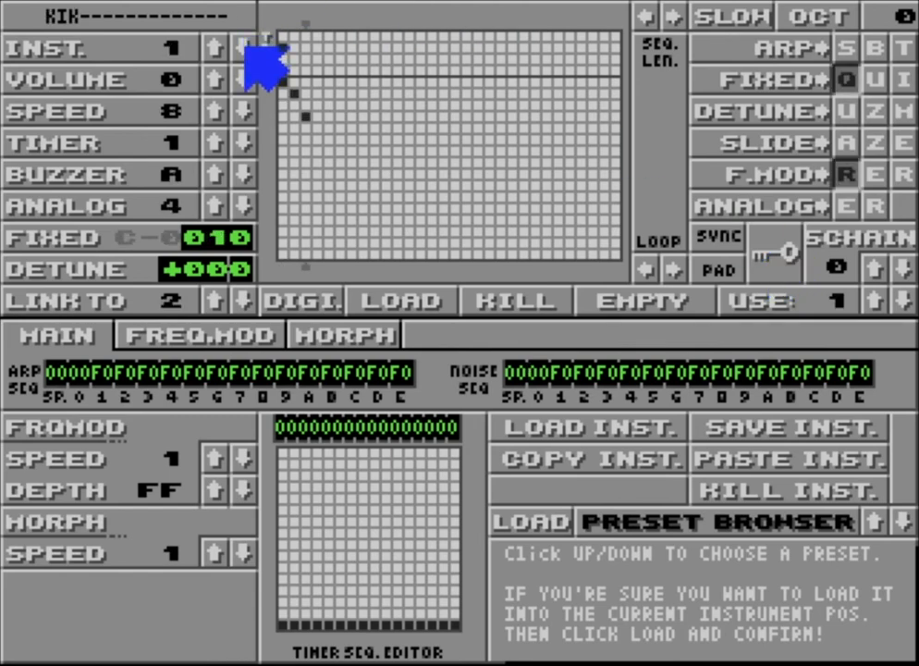
# - Link the KIK instrument to instrument 1, move the loop point to the first step and set the sequence length to five steps
pyautogui.click(280, 57)
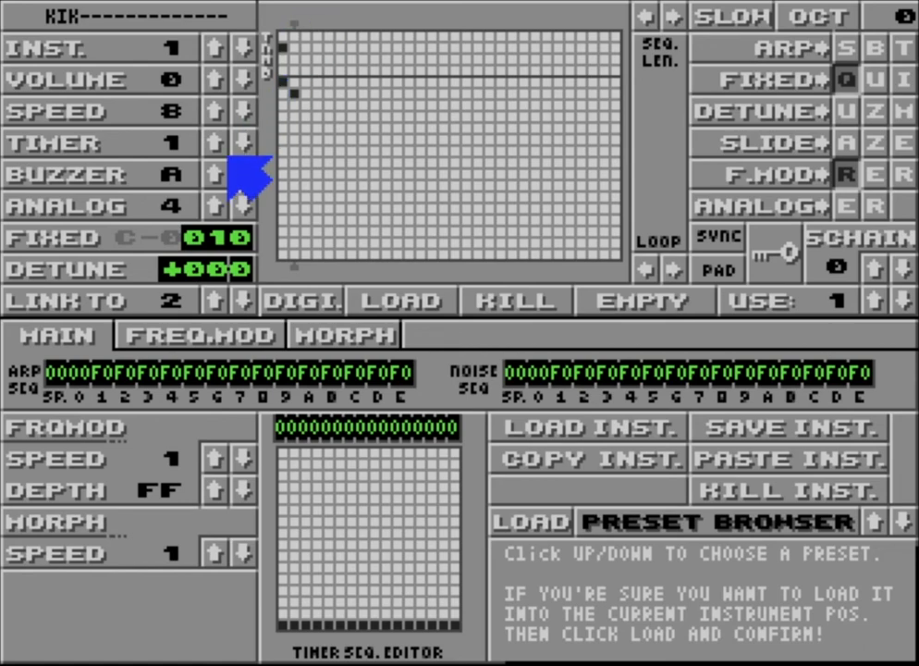
pyautogui.moveTo(324, 21); pyautogui.dragTo(375, 19)
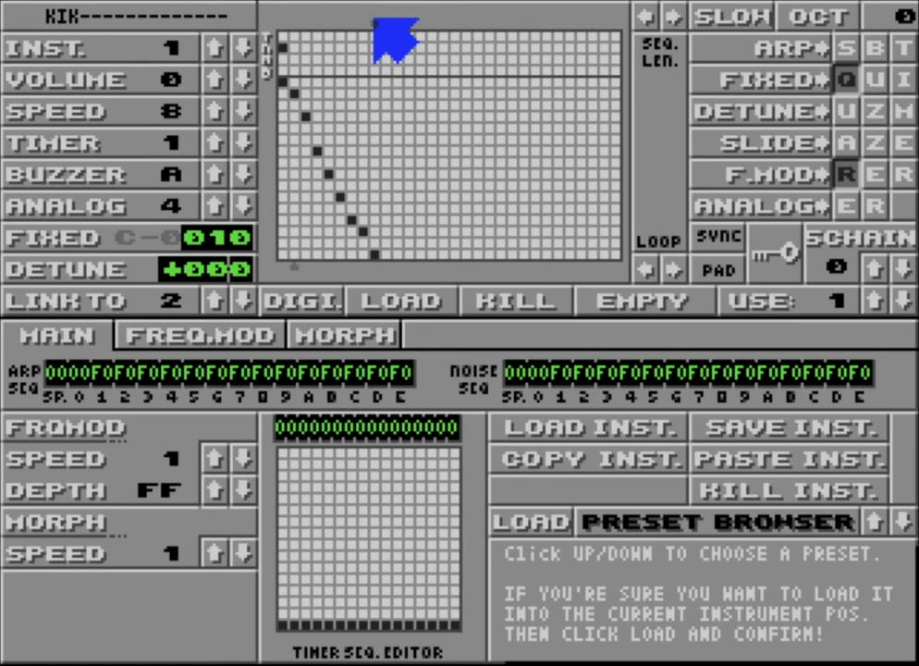
pyautogui.click(243, 302)
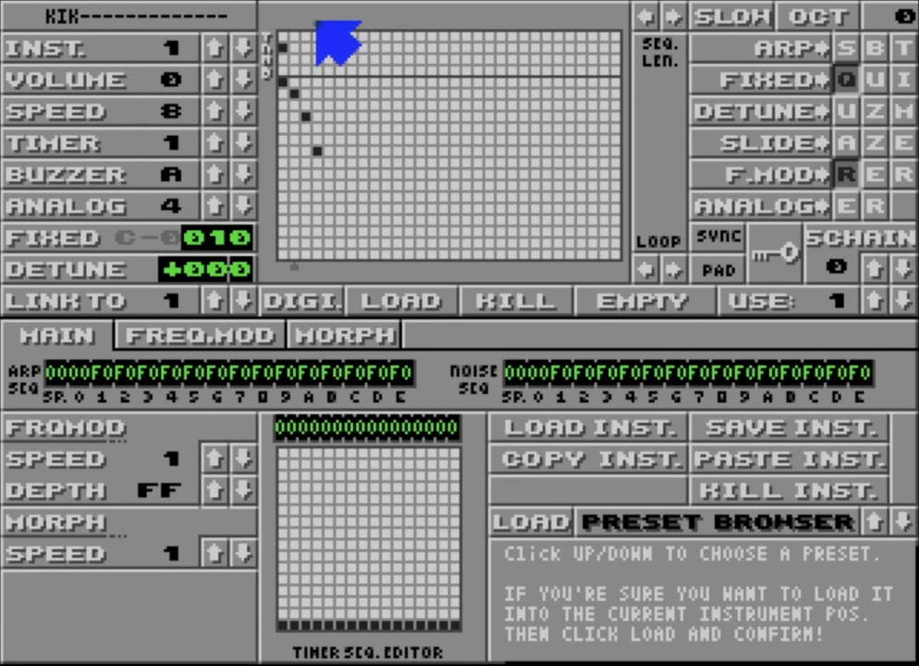
pyautogui.moveTo(317, 23)
pyautogui.mouseDown()
pyautogui.moveTo(284, 20)
pyautogui.moveTo(374, 25)
pyautogui.mouseUp()
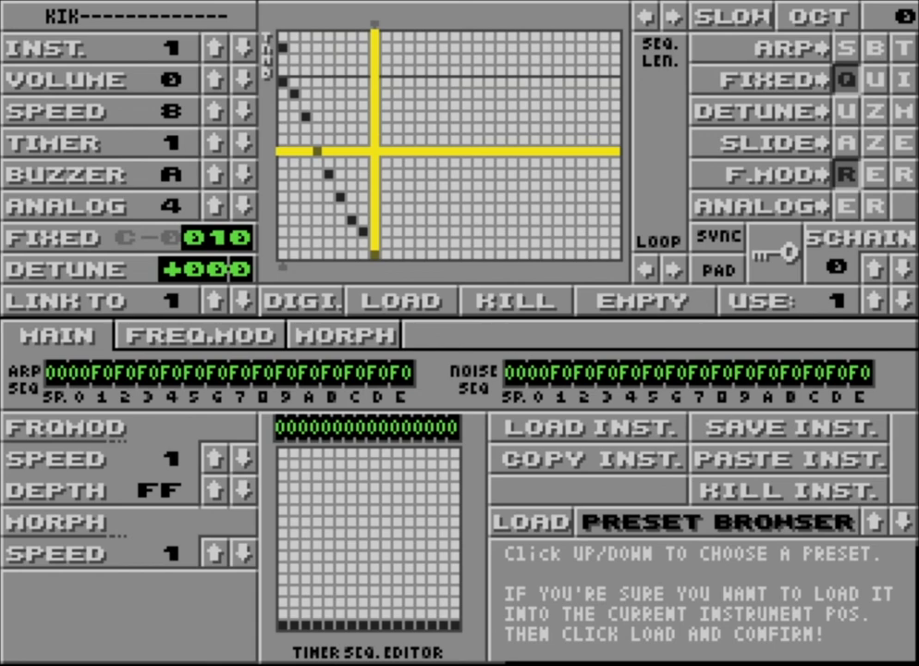
pyautogui.click(325, 20)
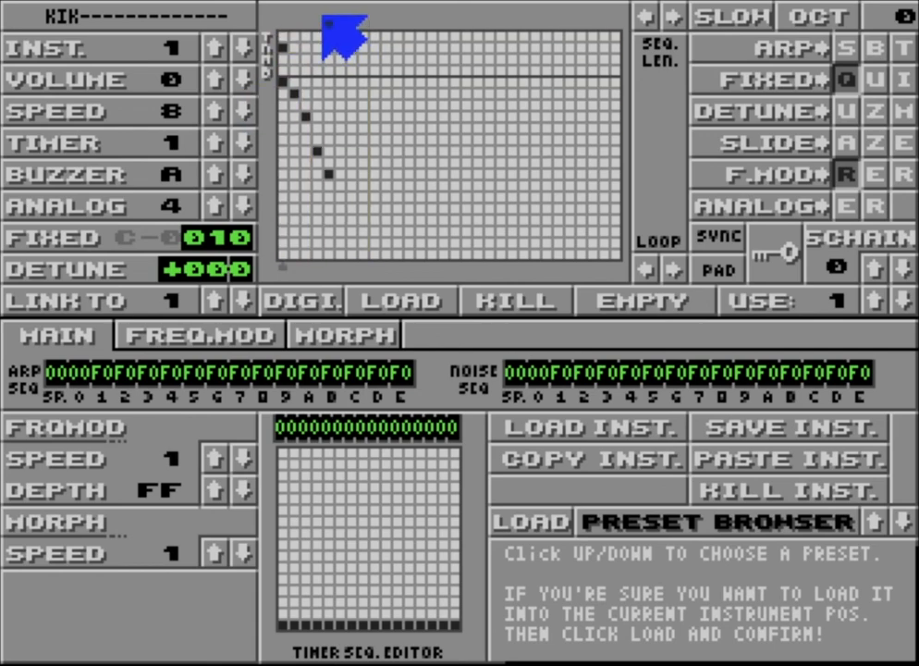
# - Lower the KIK instrument's speed to 2
pyautogui.click(244, 111)
pyautogui.click(244, 111)
pyautogui.click(244, 111)
pyautogui.click(244, 111)
pyautogui.click(244, 111)
pyautogui.click(244, 111)
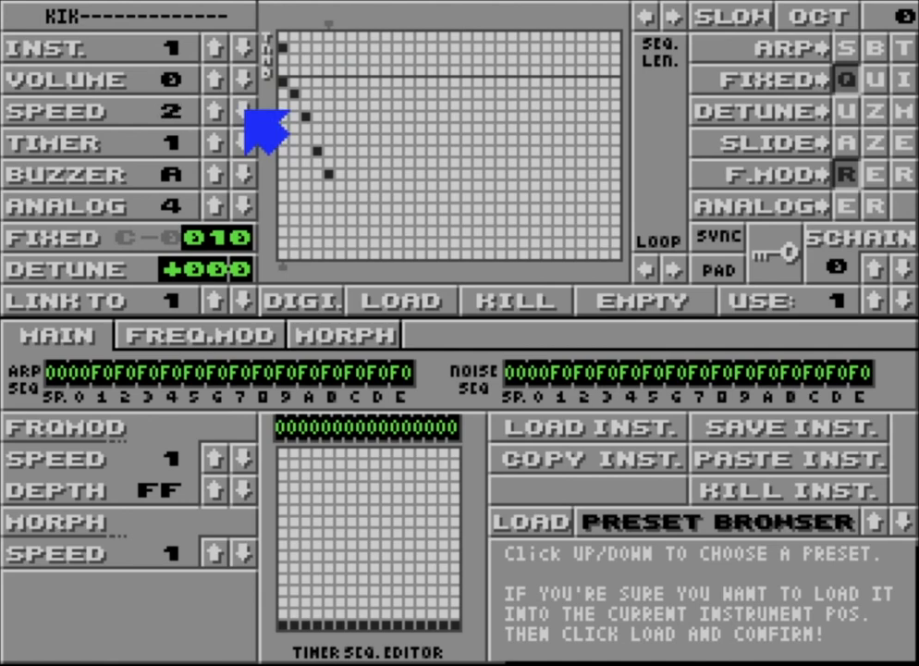
# - Vary the KIK instrument's speed down and up, ending at 3
pyautogui.click(245, 111)
pyautogui.click(244, 111)
pyautogui.click(219, 111)
pyautogui.click(219, 111)
pyautogui.click(219, 111)
pyautogui.click(219, 111)
pyautogui.click(219, 111)
pyautogui.click(219, 111)
pyautogui.click(219, 111)
pyautogui.click(232, 111)
pyautogui.click(232, 111)
pyautogui.click(232, 111)
pyautogui.click(232, 111)
pyautogui.click(232, 111)
pyautogui.click(233, 111)
pyautogui.click(233, 111)
pyautogui.click(233, 111)
pyautogui.click(233, 111)
pyautogui.click(233, 111)
pyautogui.click(233, 111)
pyautogui.click(233, 111)
pyautogui.click(215, 111)
pyautogui.click(214, 111)
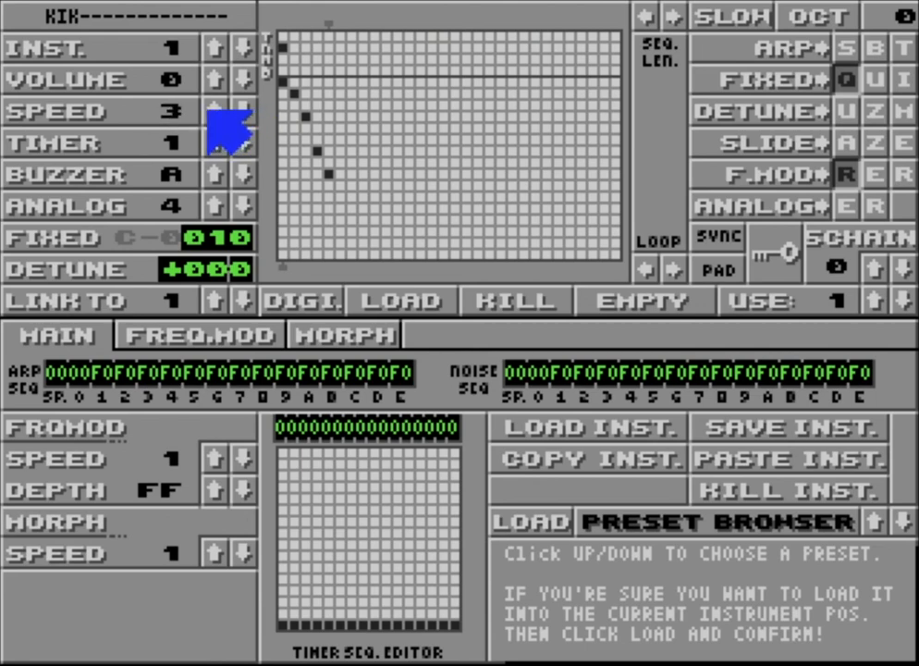
# - Raise the KIK instrument's speed to 28
pyautogui.click(214, 111)
pyautogui.click(214, 111)
pyautogui.click(215, 111)
pyautogui.click(214, 111)
pyautogui.click(215, 111)
pyautogui.click(215, 110)
pyautogui.click(214, 111)
pyautogui.click(214, 111)
pyautogui.click(214, 111)
pyautogui.click(214, 111)
pyautogui.click(243, 111)
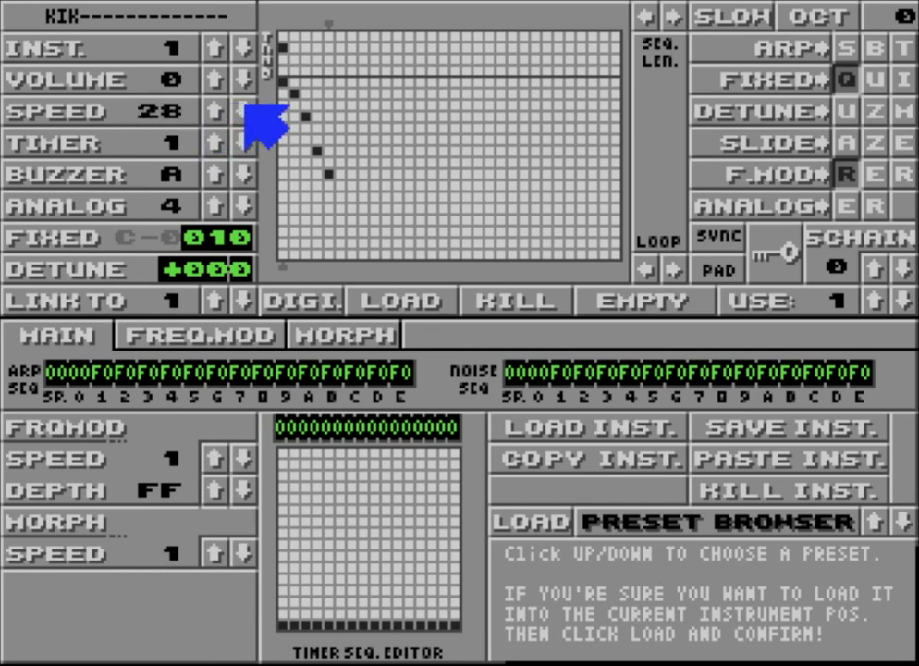
# - Lower the KIK instrument's speed to 0 and raise it to E
pyautogui.click(243, 111)
pyautogui.click(243, 111)
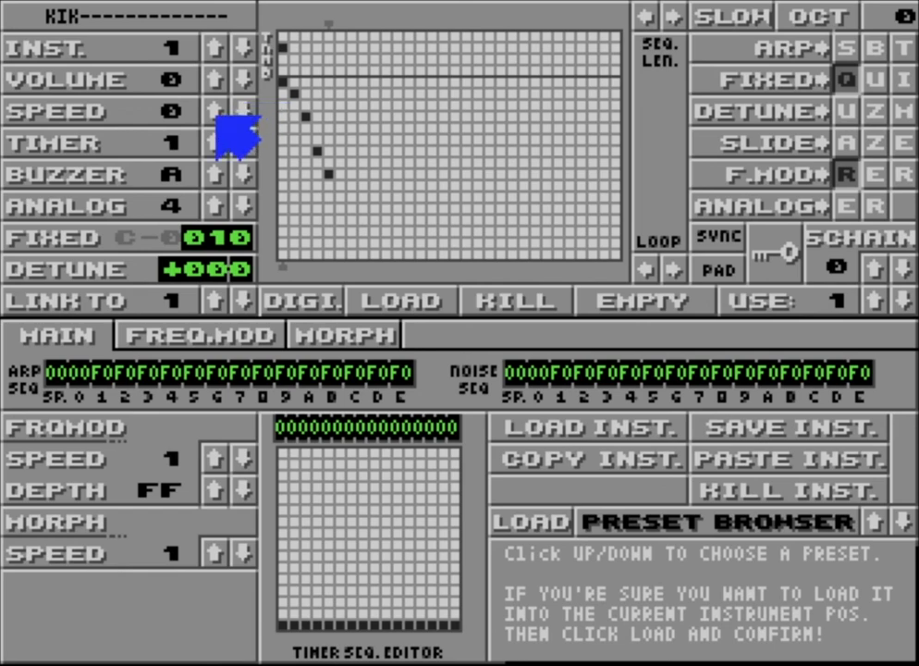
pyautogui.click(214, 113)
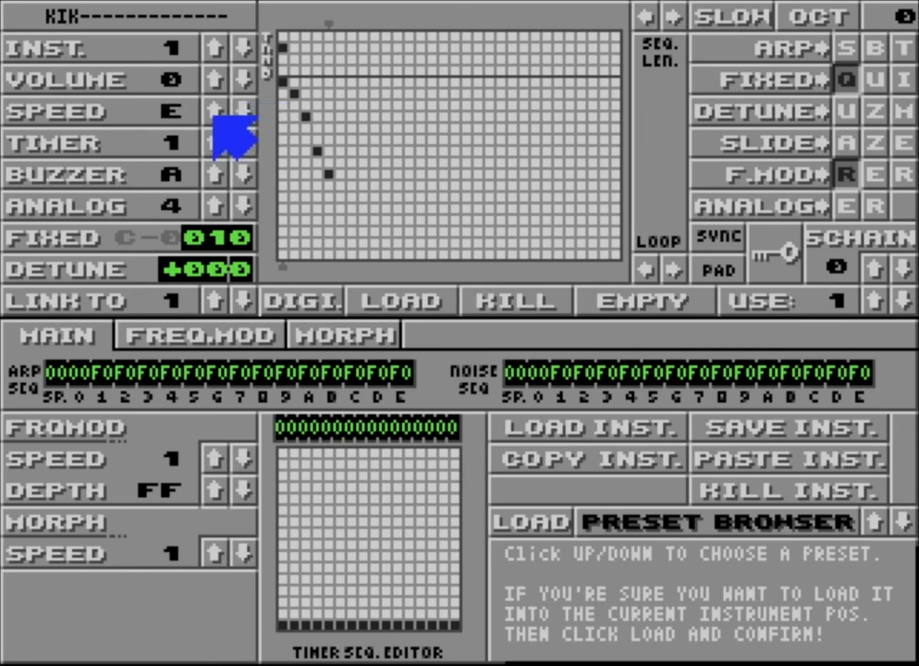